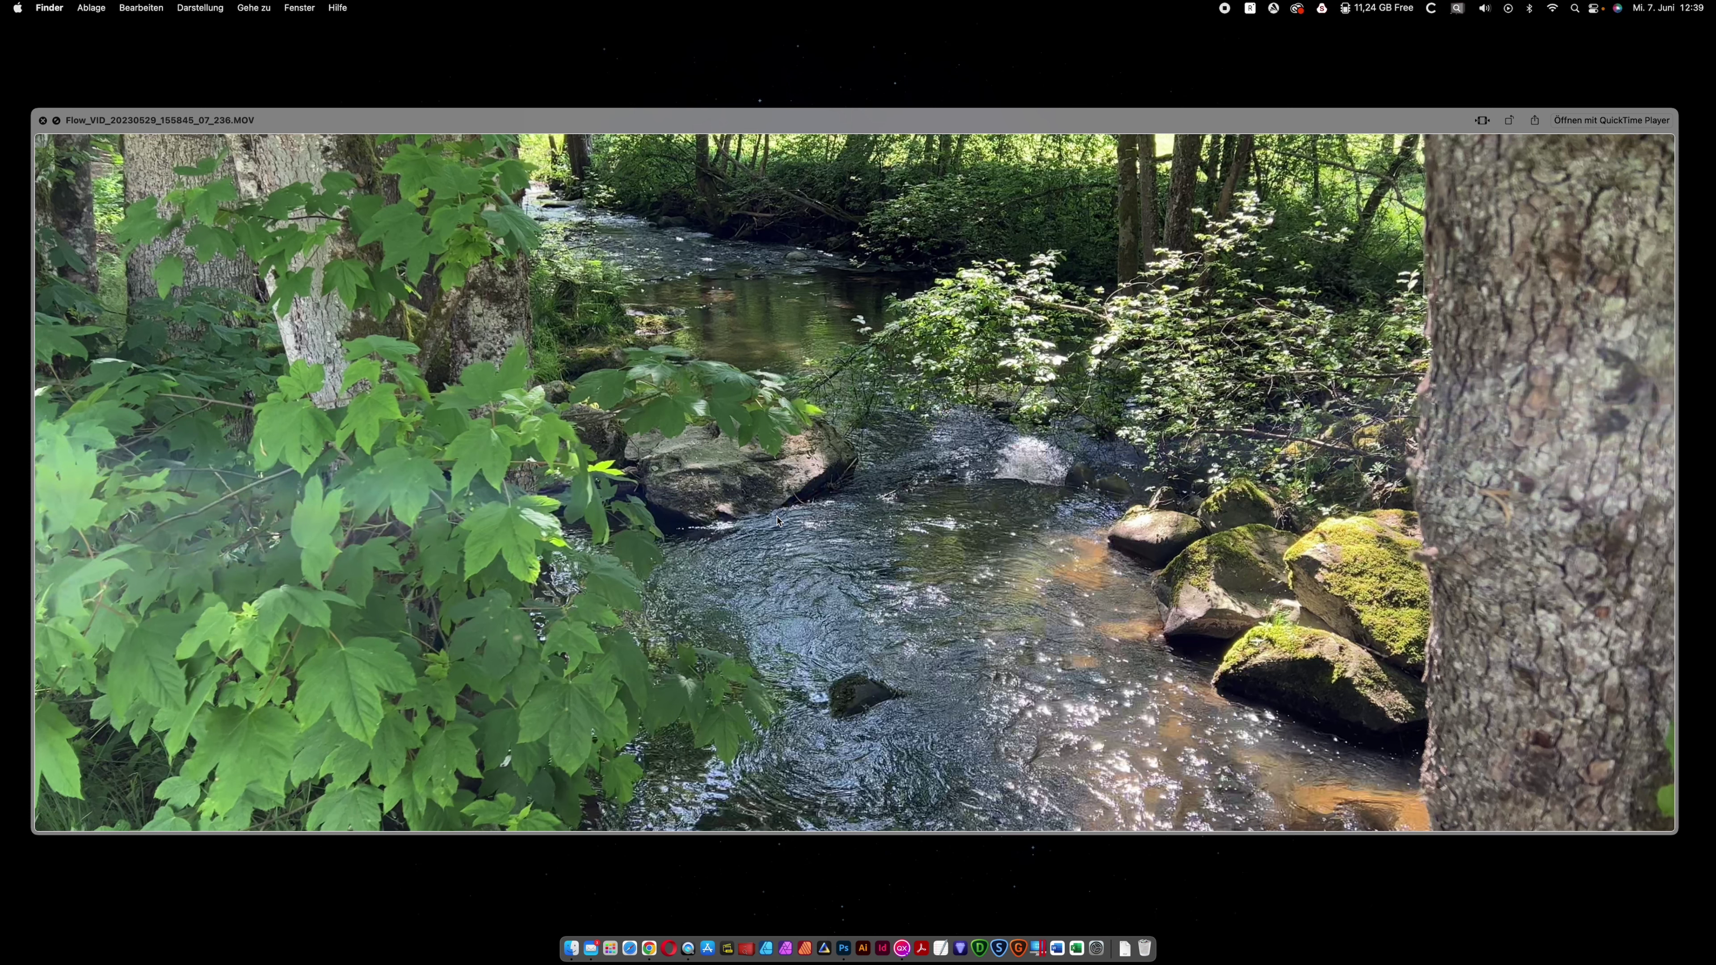
Close the video file preview, switch to CapCut and create a new project.
{"action": "mouse_move", "coordinate": [912, 513]}
{"action": "key", "text": "space"}
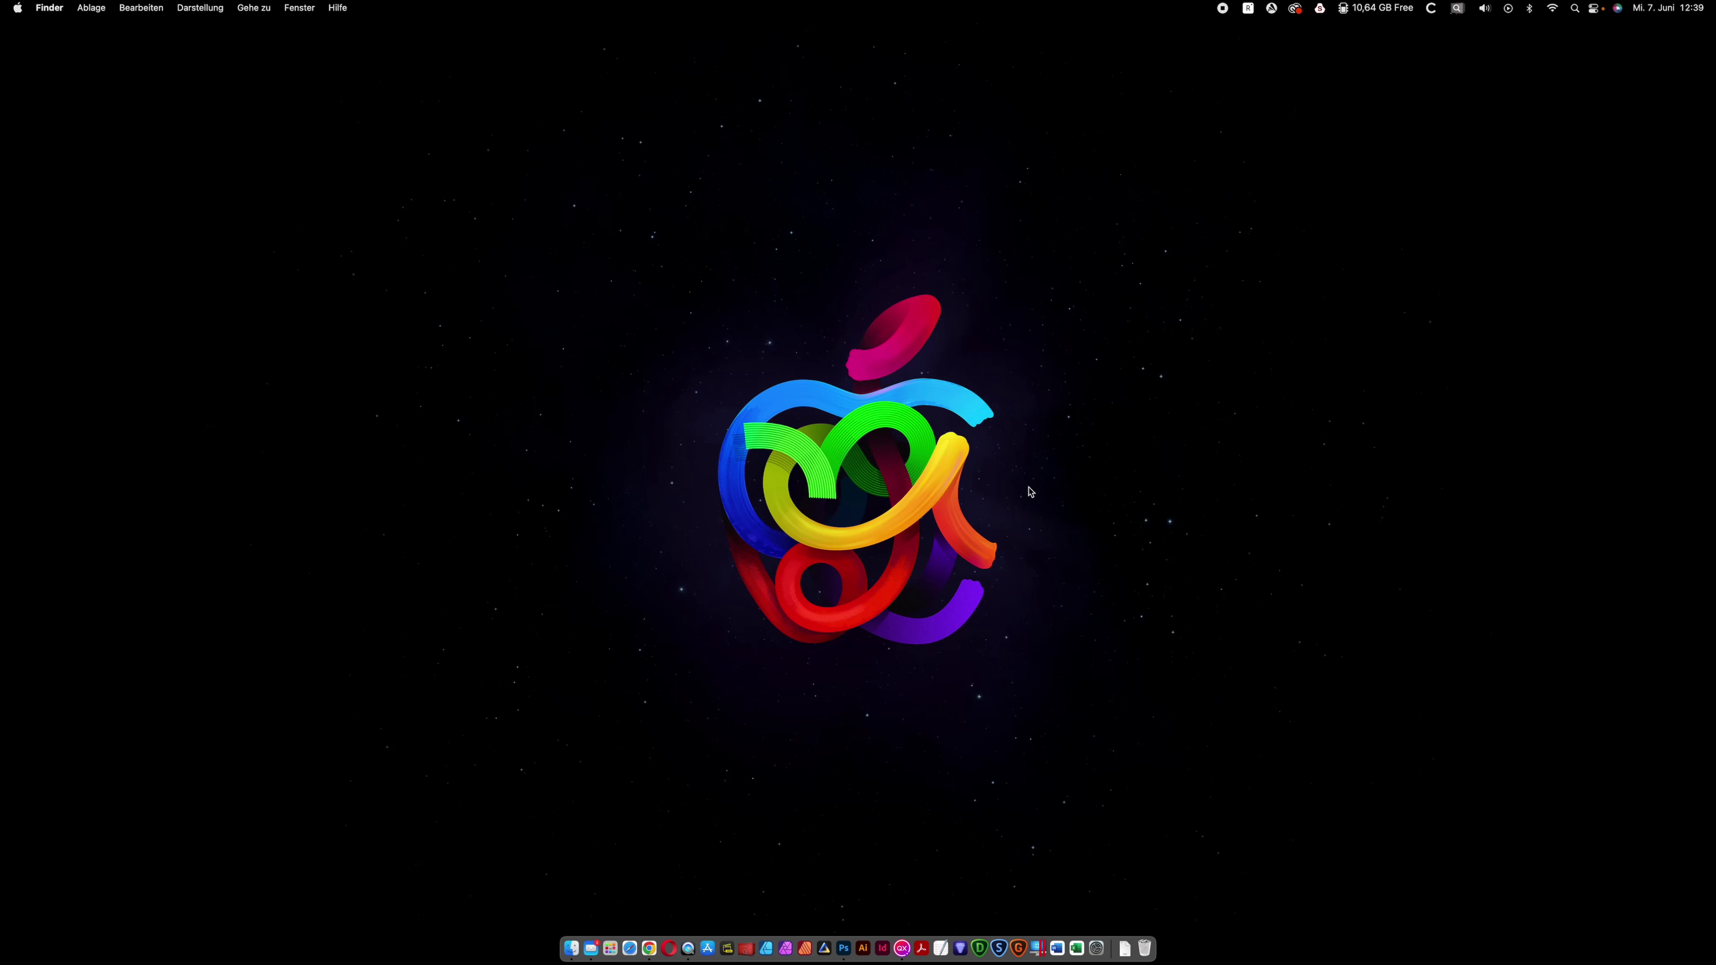
{"action": "left_click", "coordinate": [617, 928]}
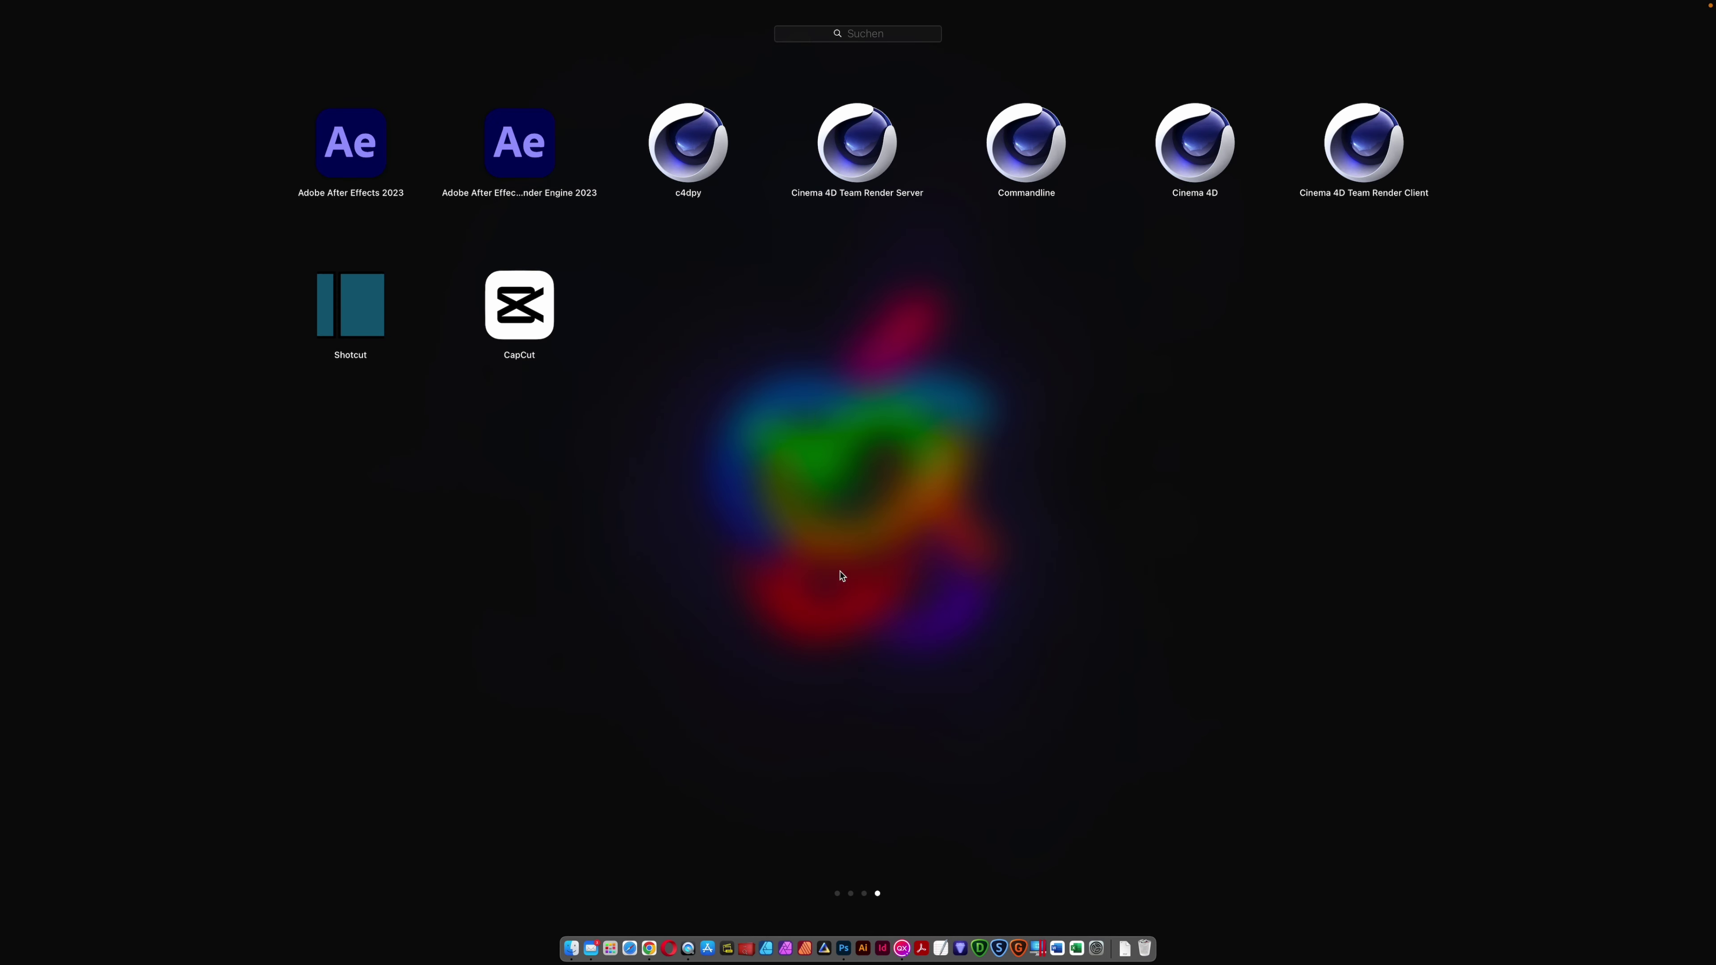
{"action": "left_click", "coordinate": [821, 646]}
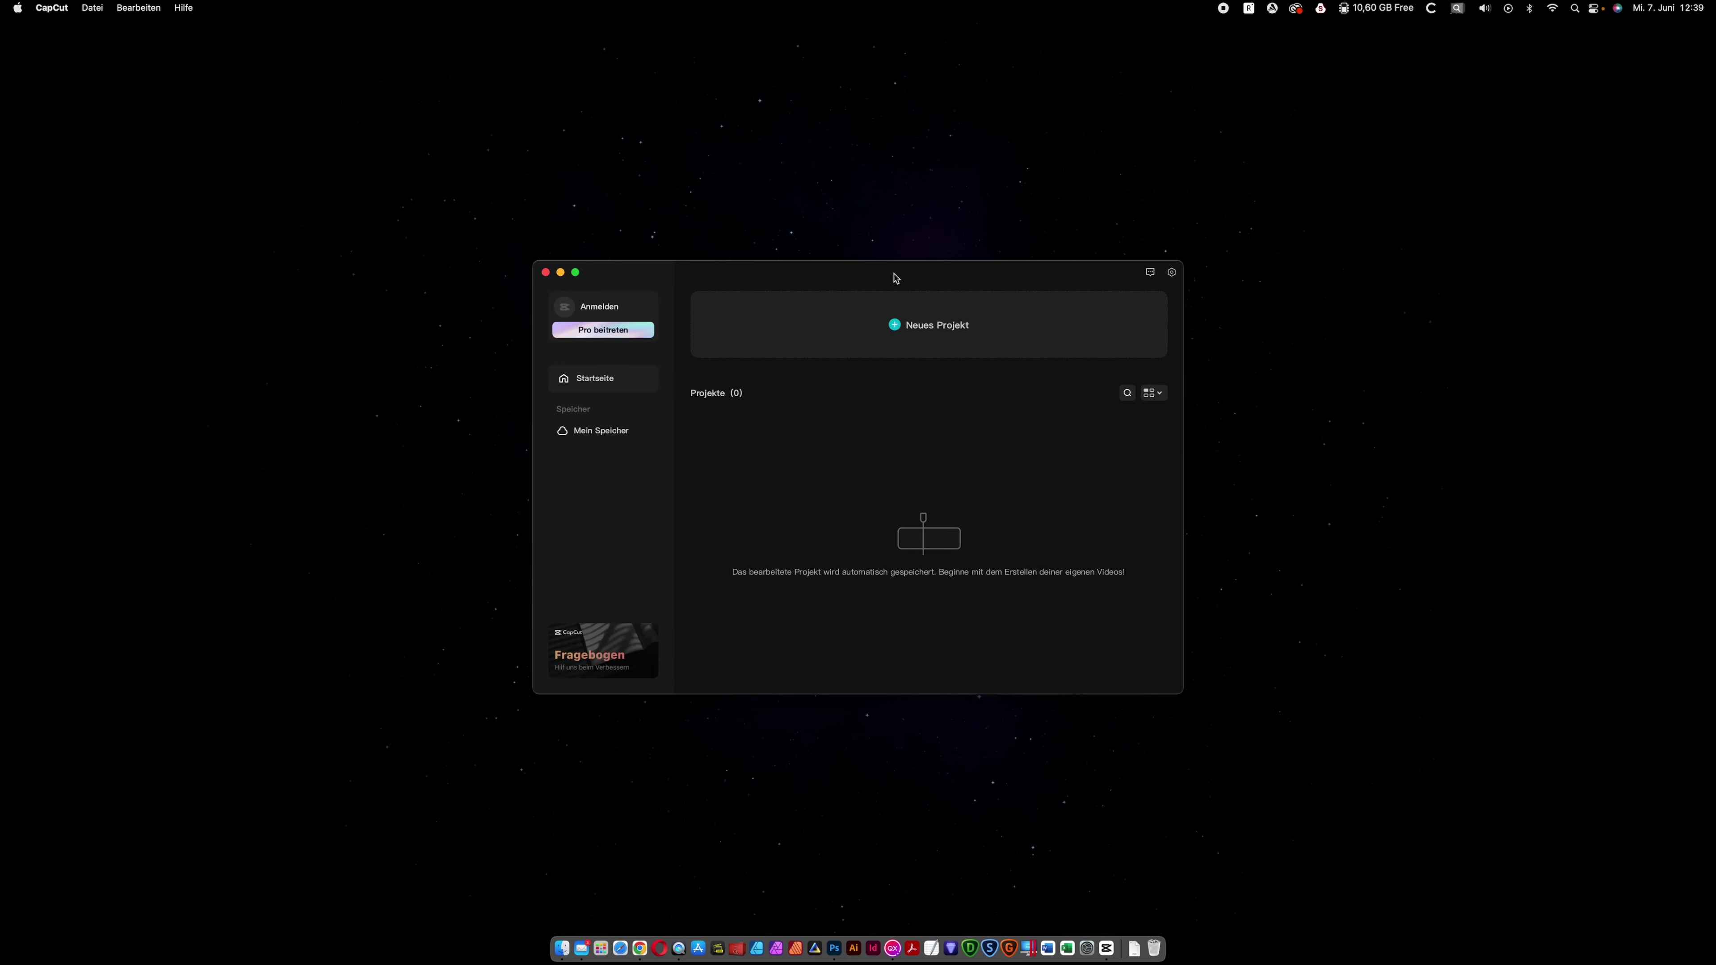
{"action": "left_click_drag", "start_coordinate": [895, 278], "coordinate": [870, 257]}
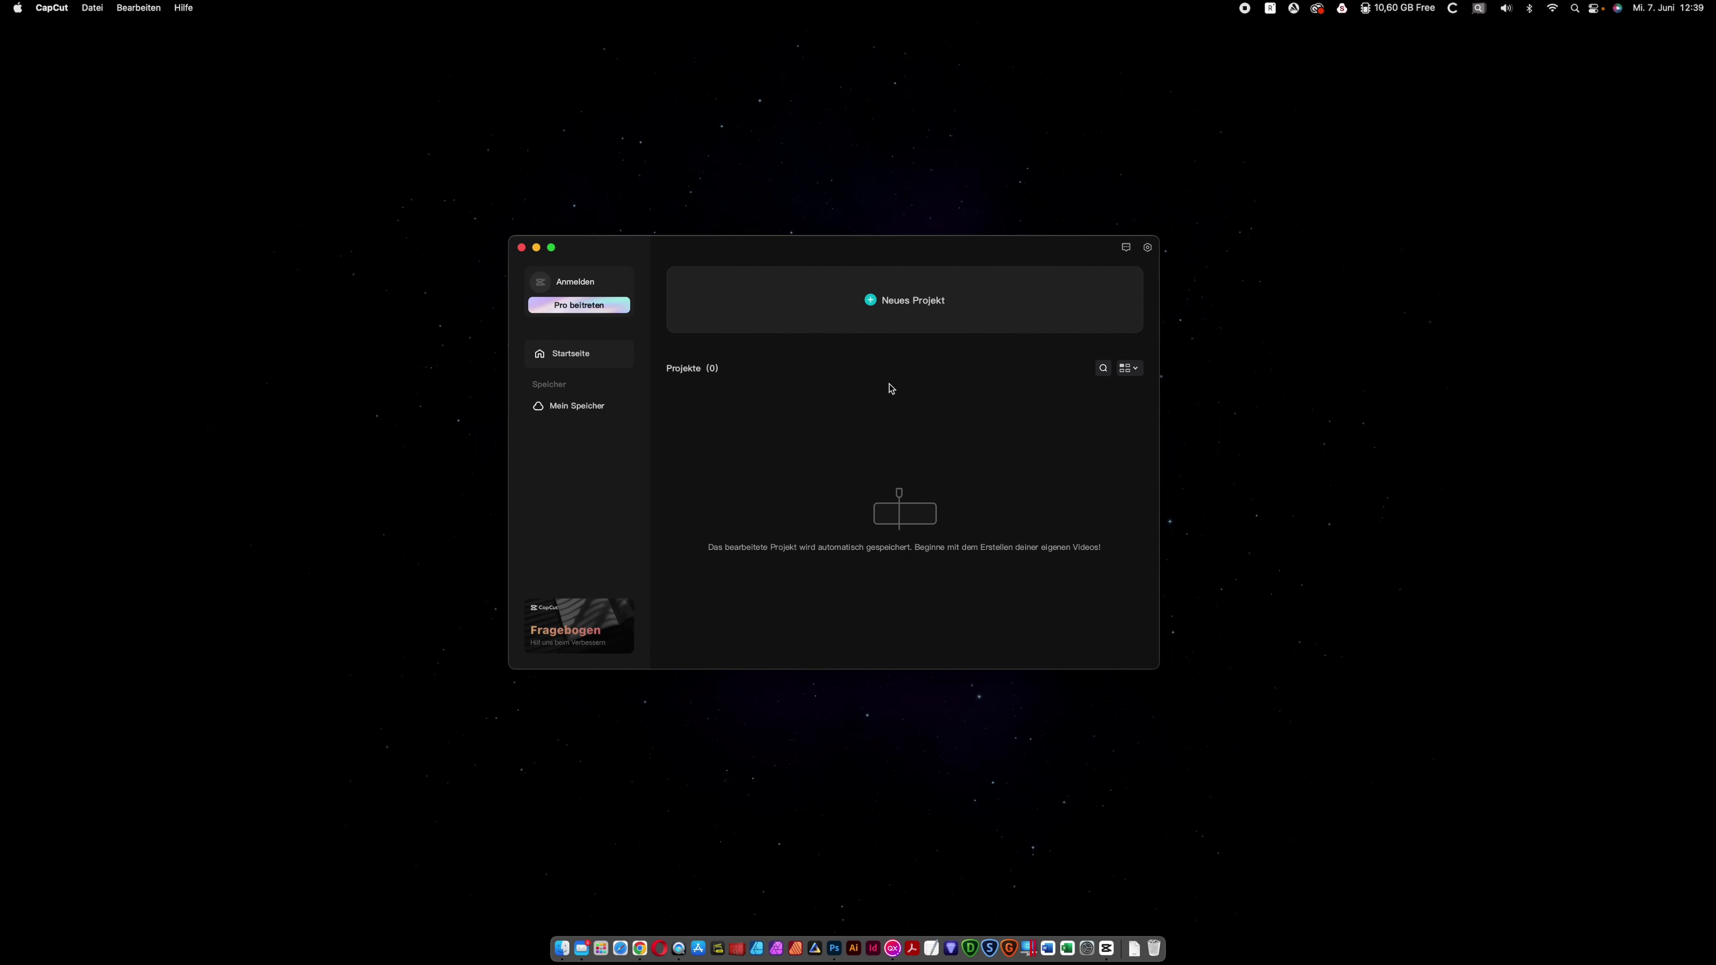
{"action": "left_click", "coordinate": [864, 302]}
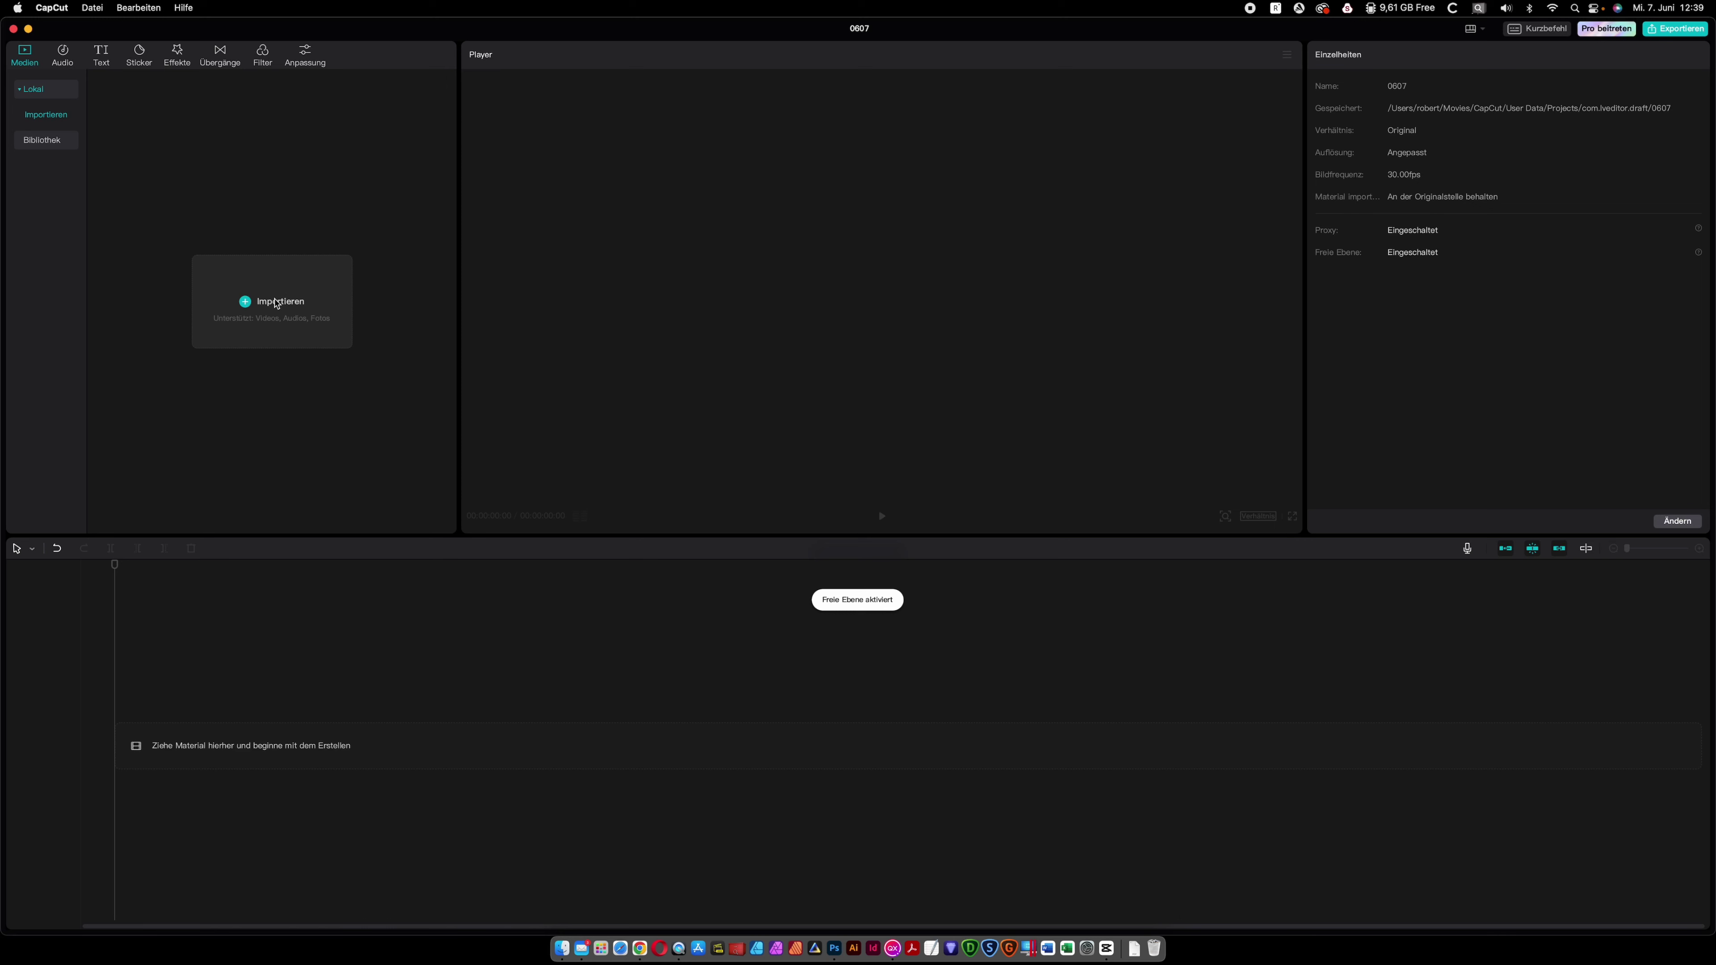
Import all ten Flow_VID MOV files from the desktop's Clips folder into the project media.
{"action": "key", "text": "super+i"}
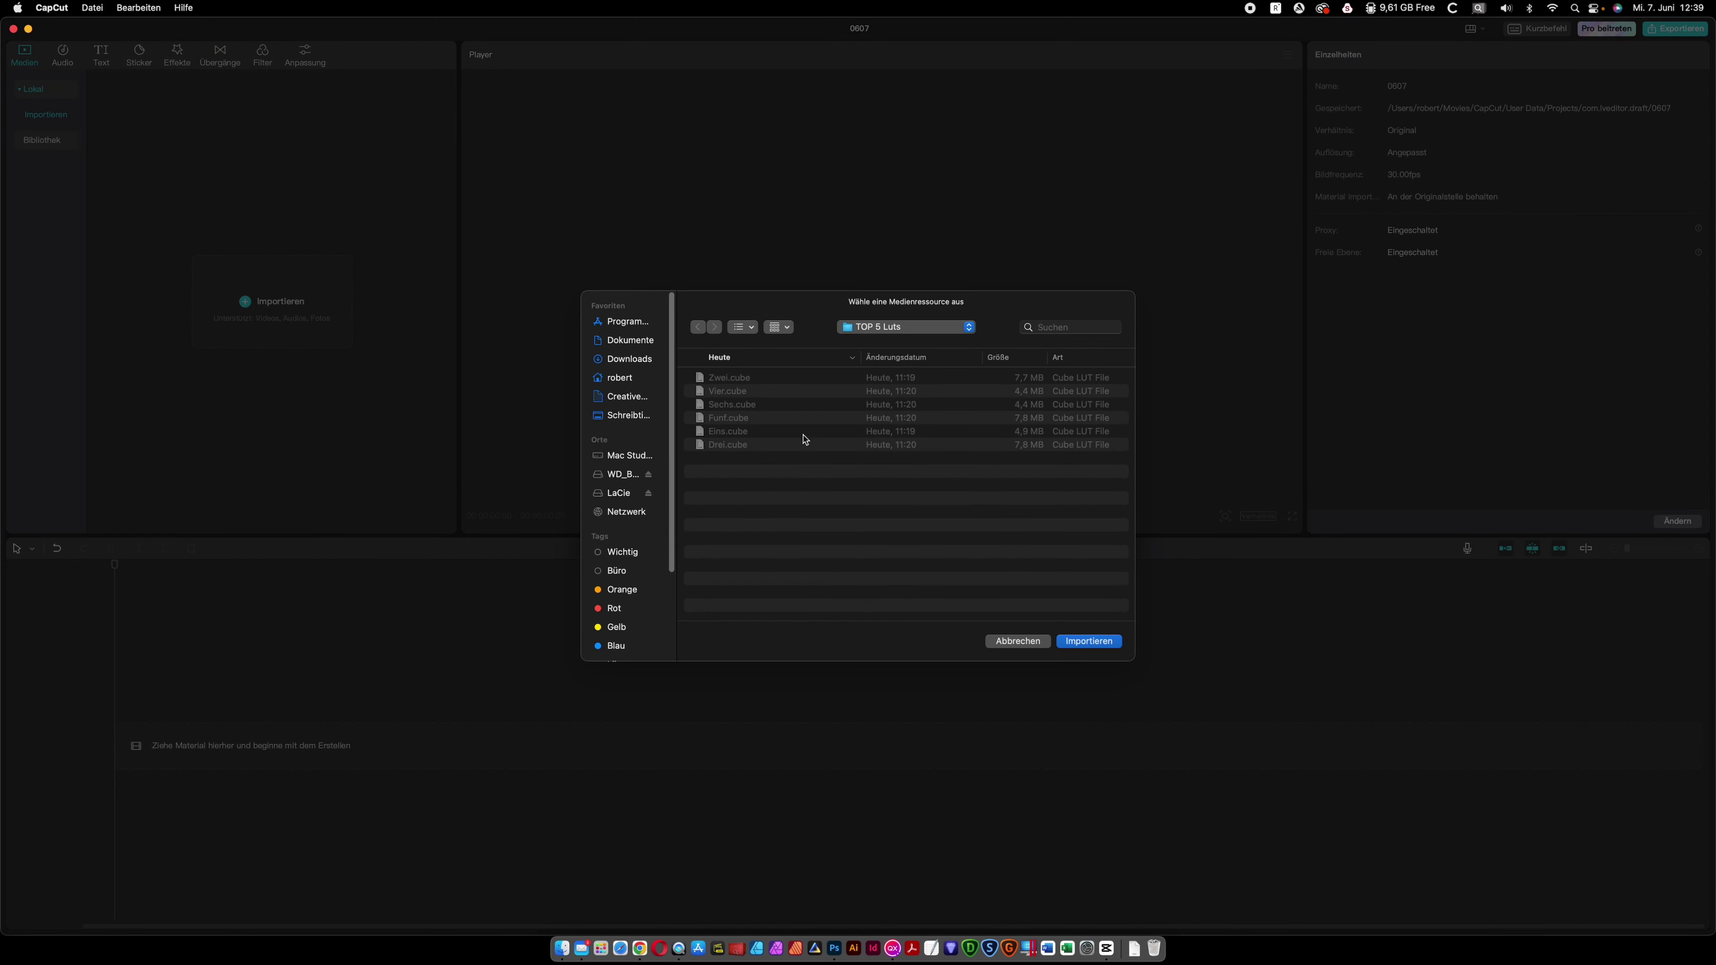
{"action": "left_click", "coordinate": [635, 417]}
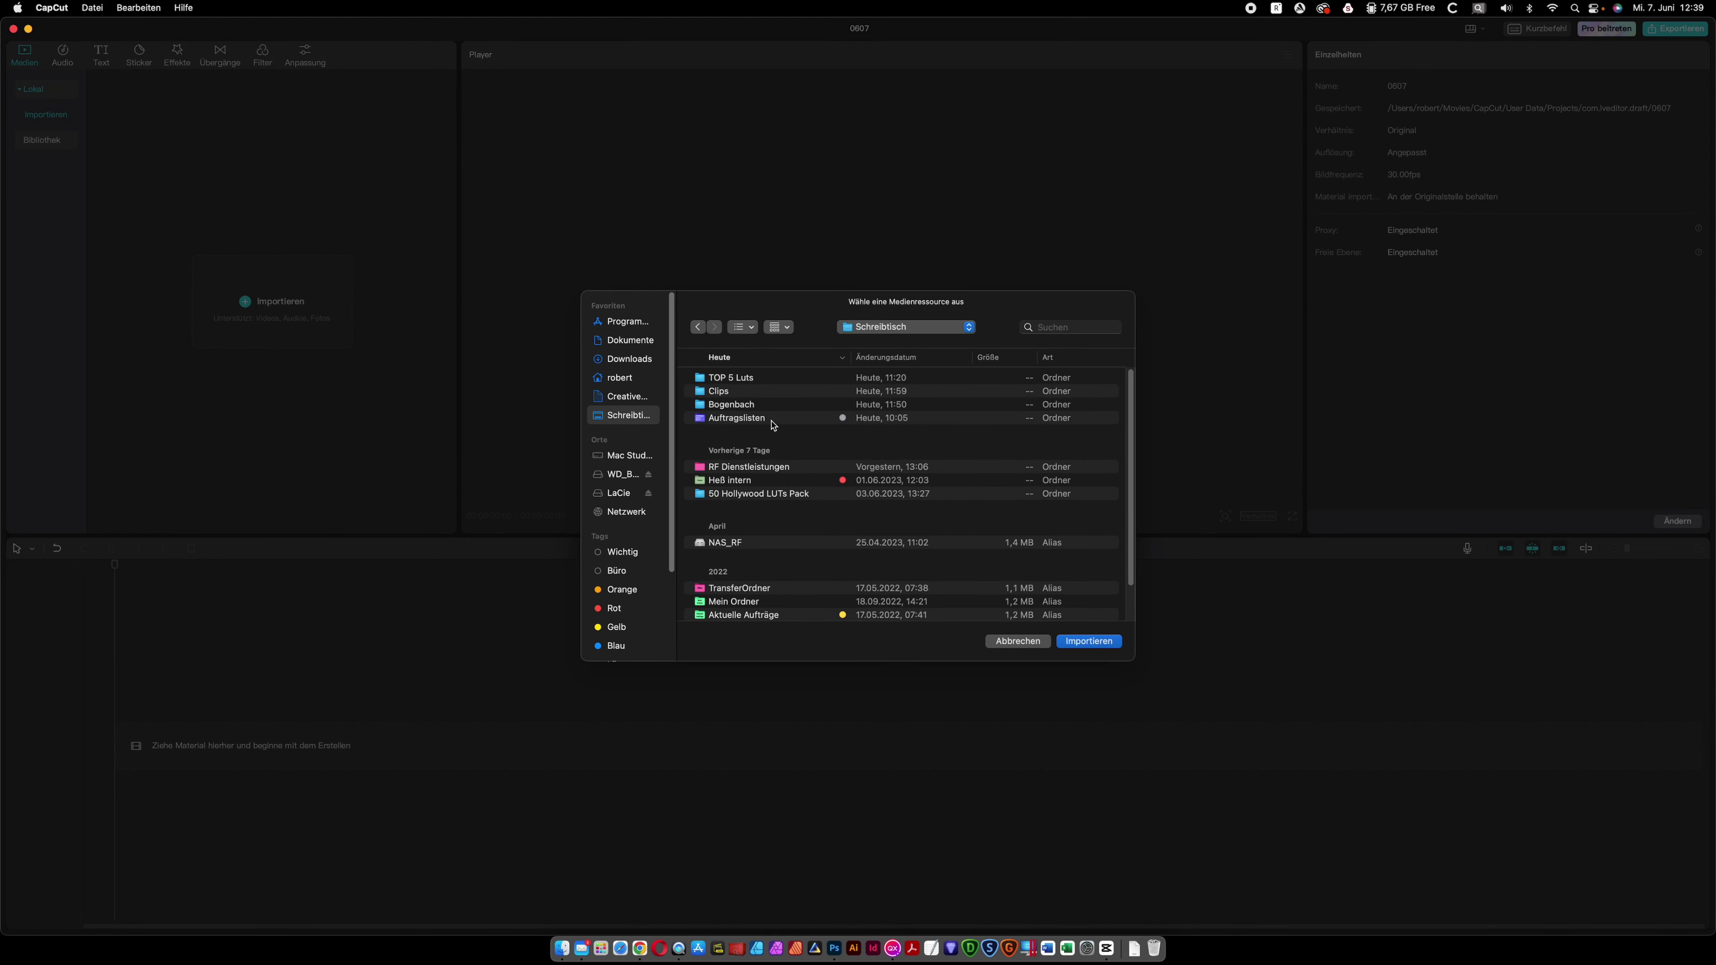
{"action": "left_click", "coordinate": [695, 393]}
{"action": "double_click", "coordinate": [695, 394]}
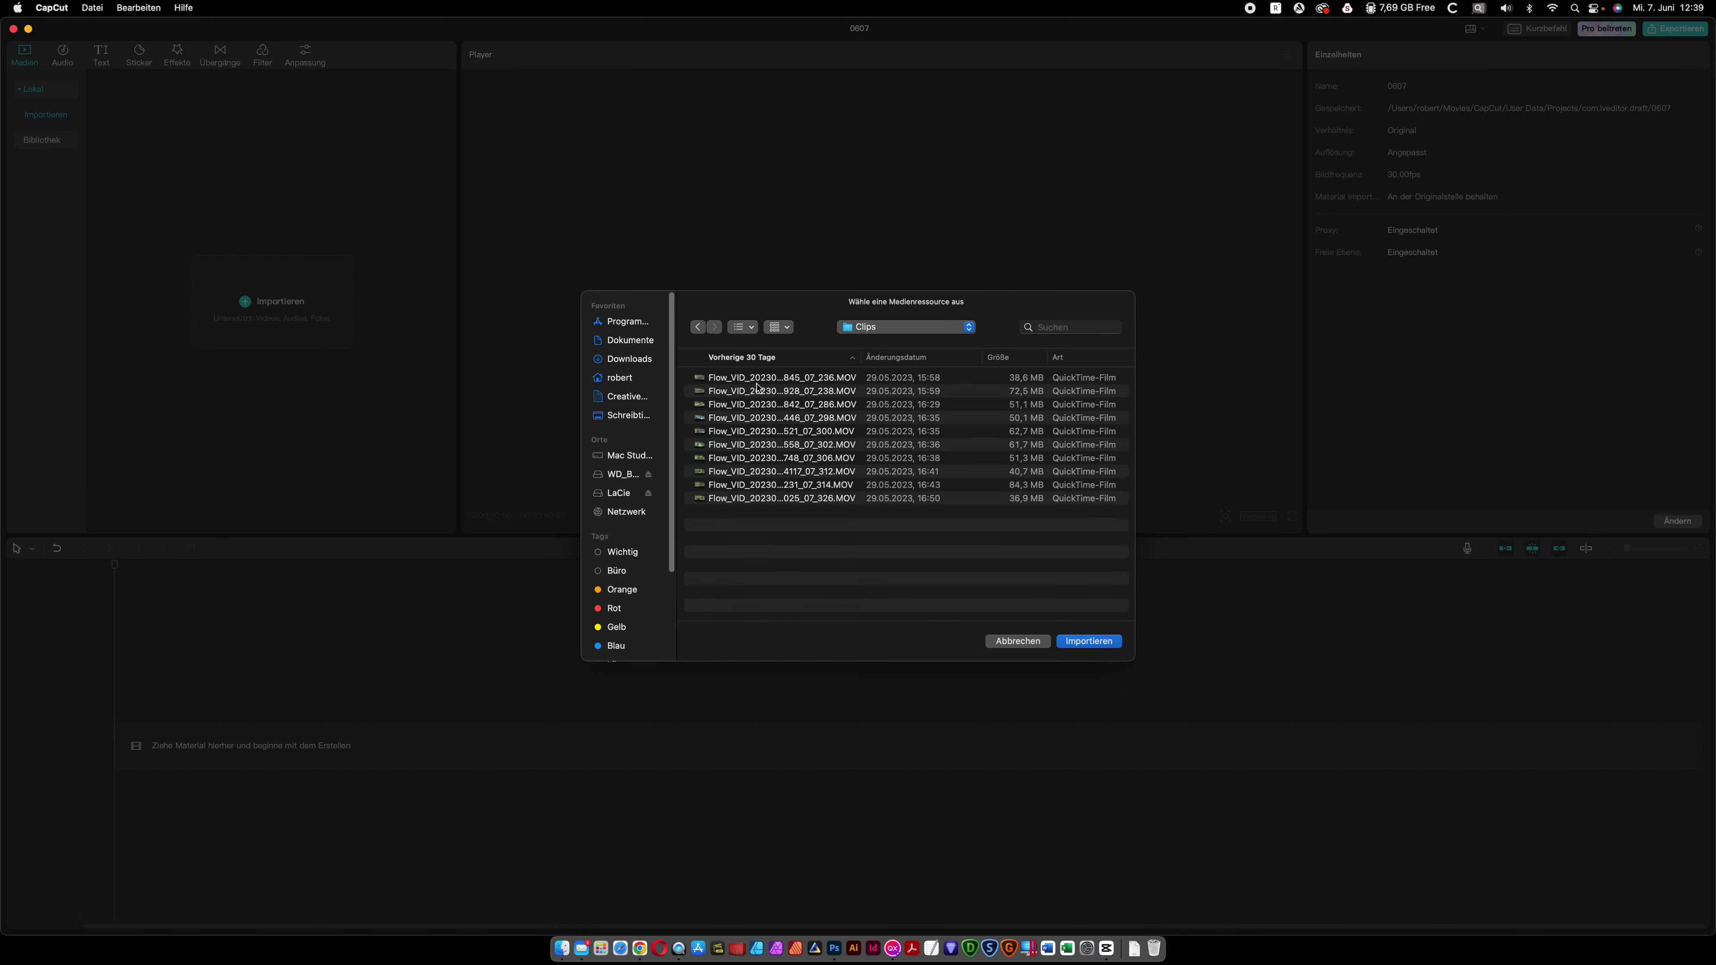
{"action": "left_click", "coordinate": [765, 379]}
{"action": "left_click", "coordinate": [784, 499], "text": "shift"}
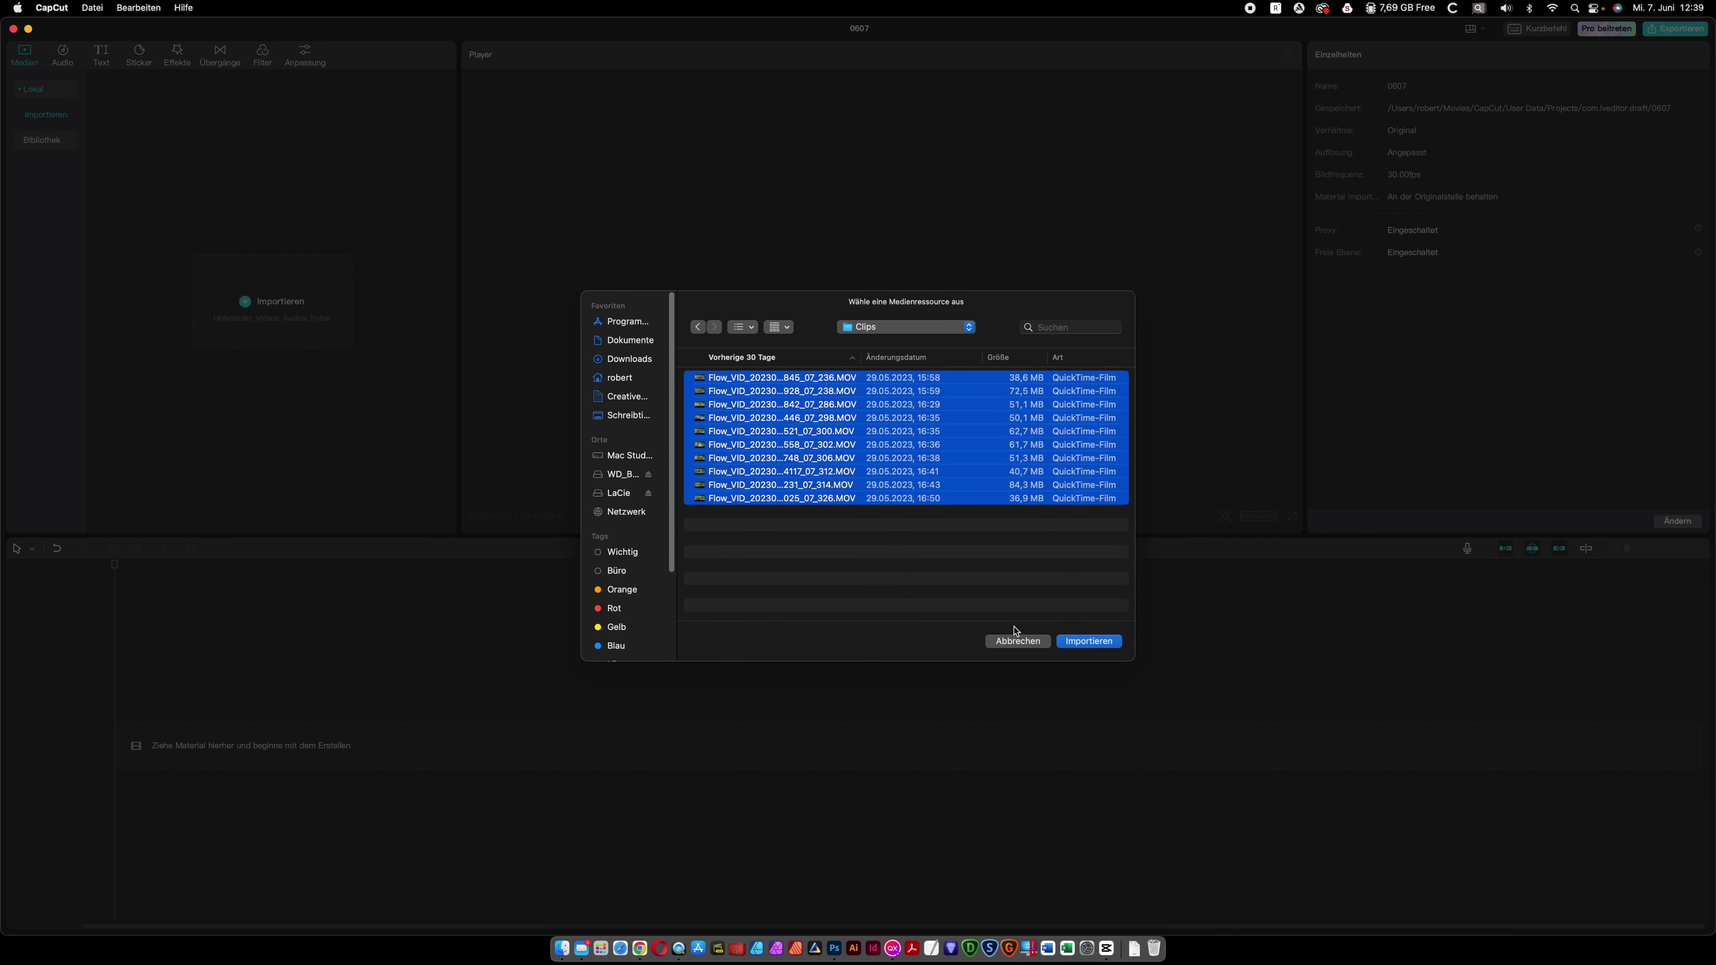
{"action": "left_click", "coordinate": [1089, 647]}
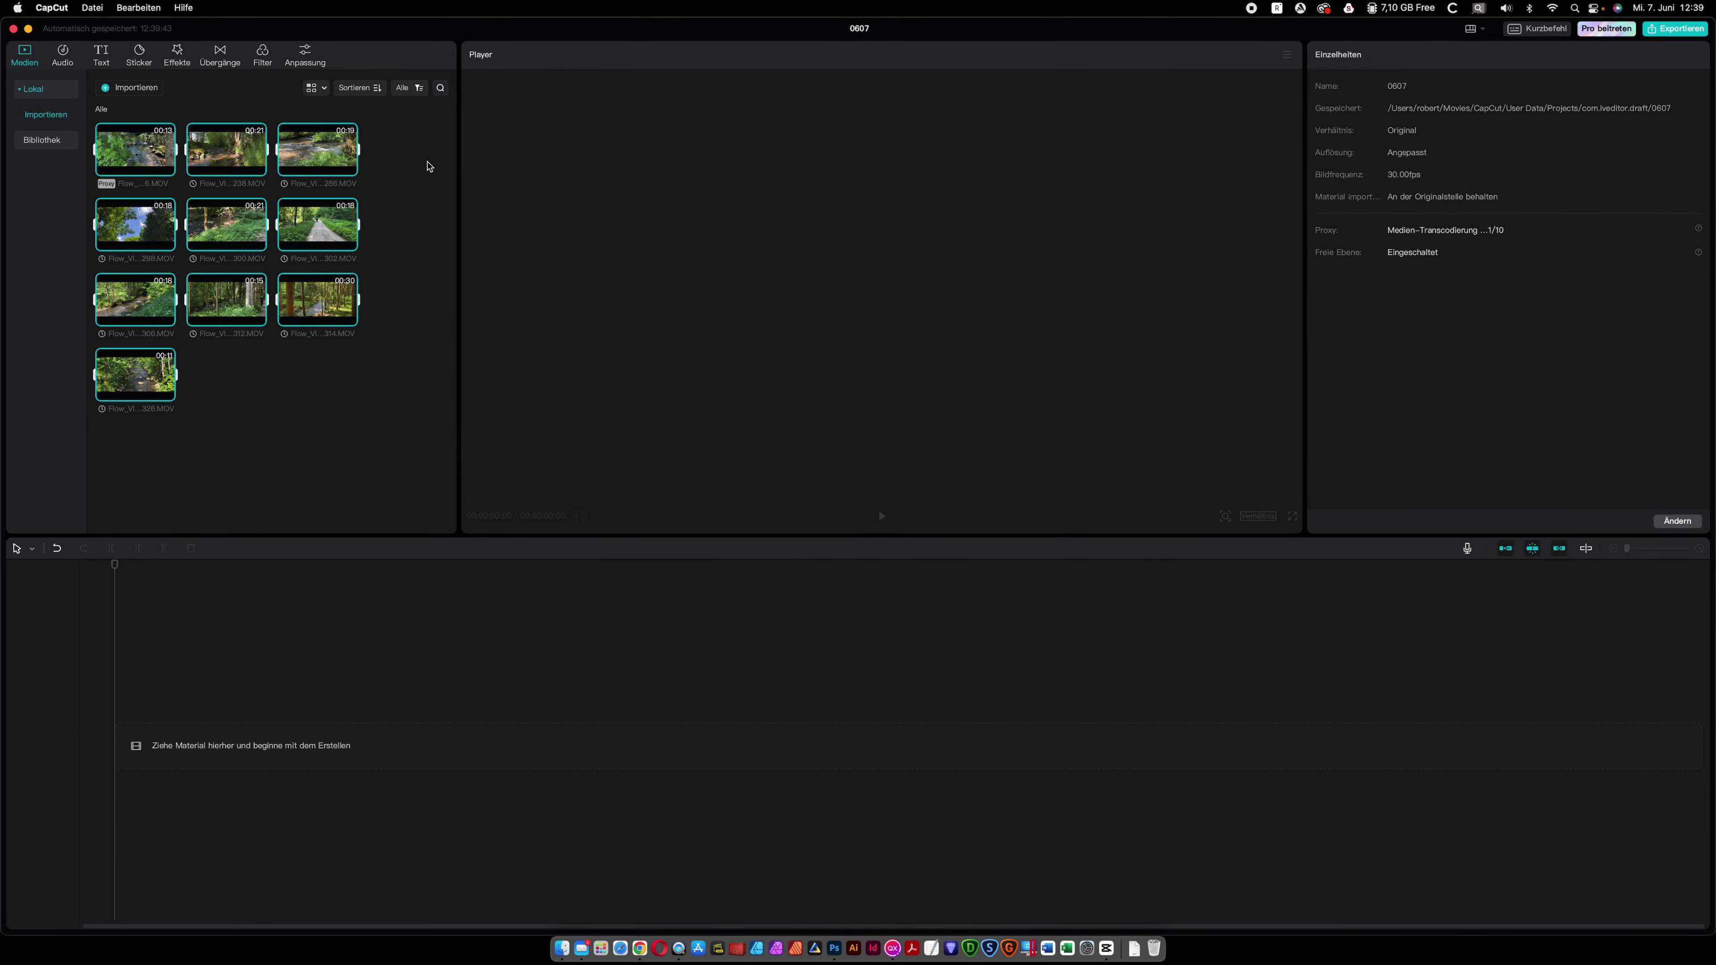
{"action": "left_click", "coordinate": [352, 427]}
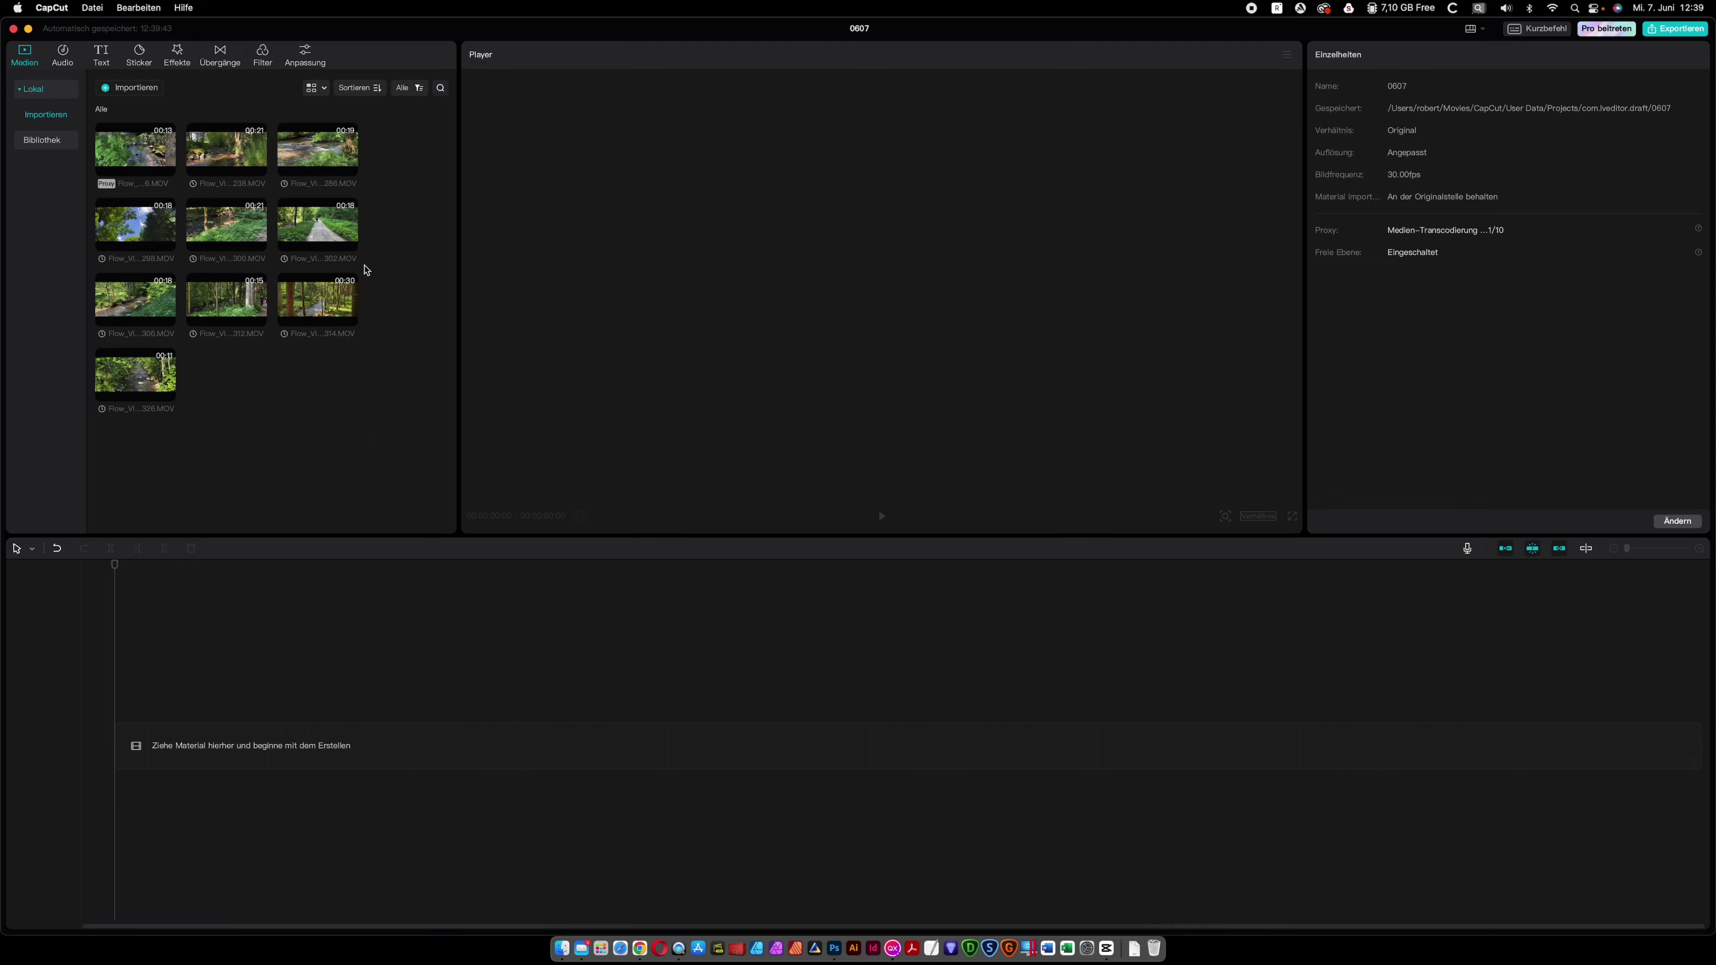
Preview the first imported stream clip, Flow_VID_20230529_155845_07_236.MOV, and place it at the start of the empty timeline.
{"action": "left_click", "coordinate": [147, 169]}
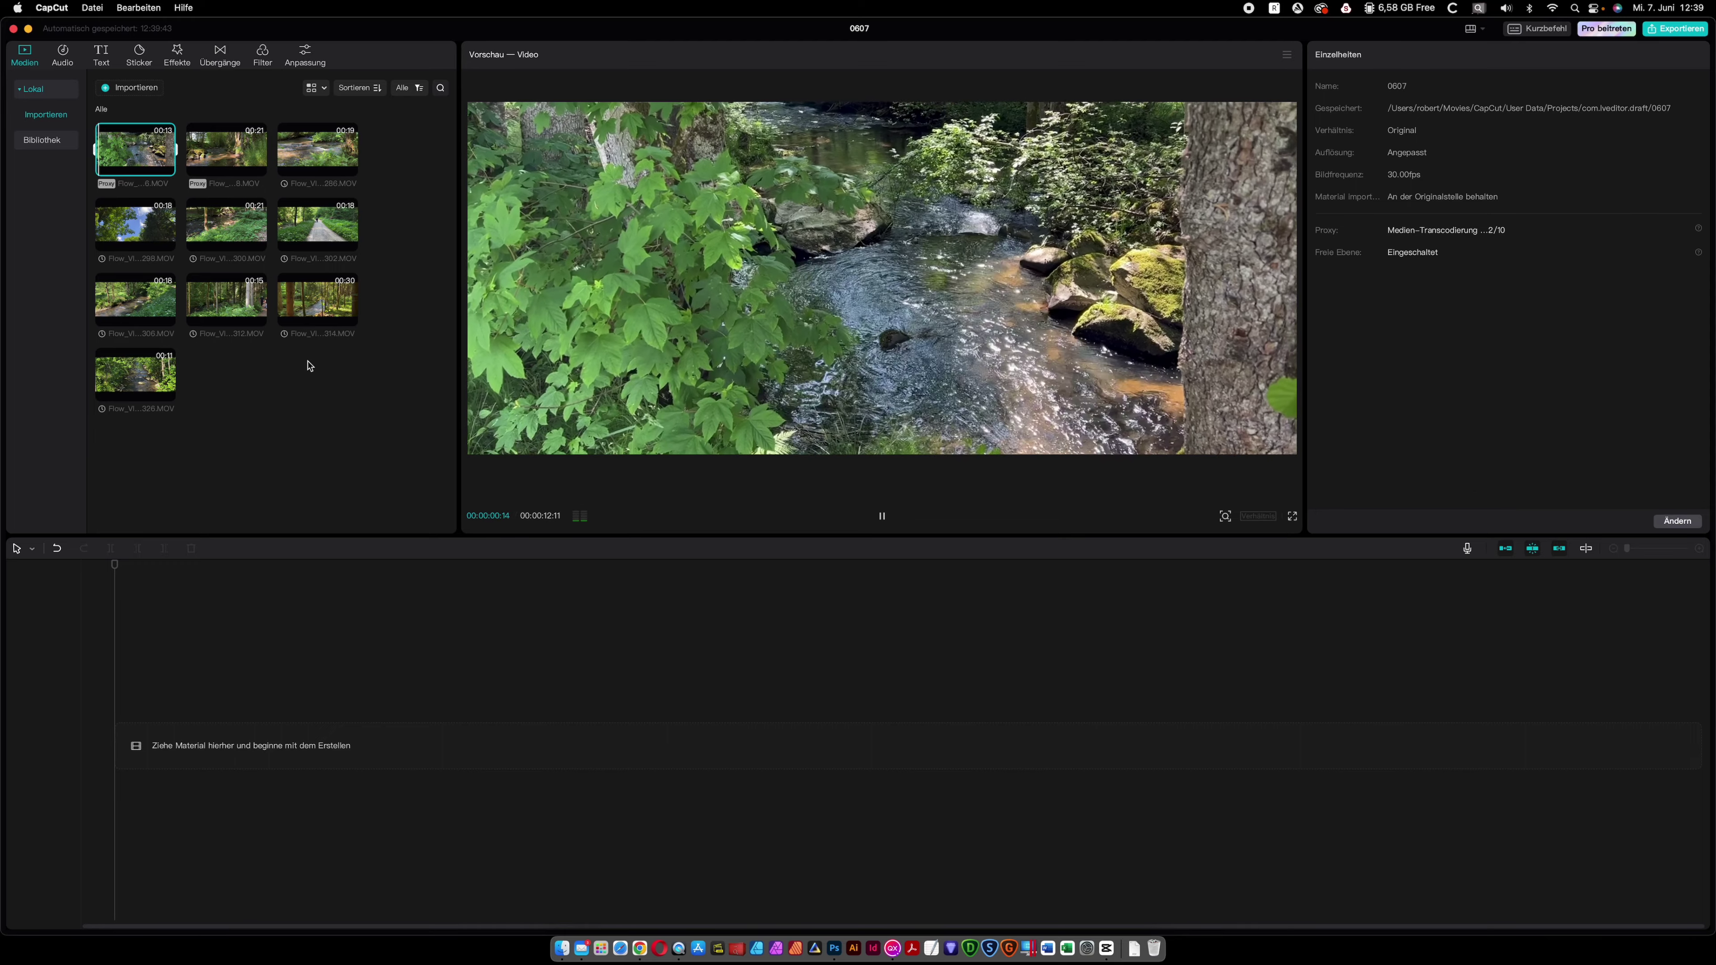
{"action": "key", "text": "space"}
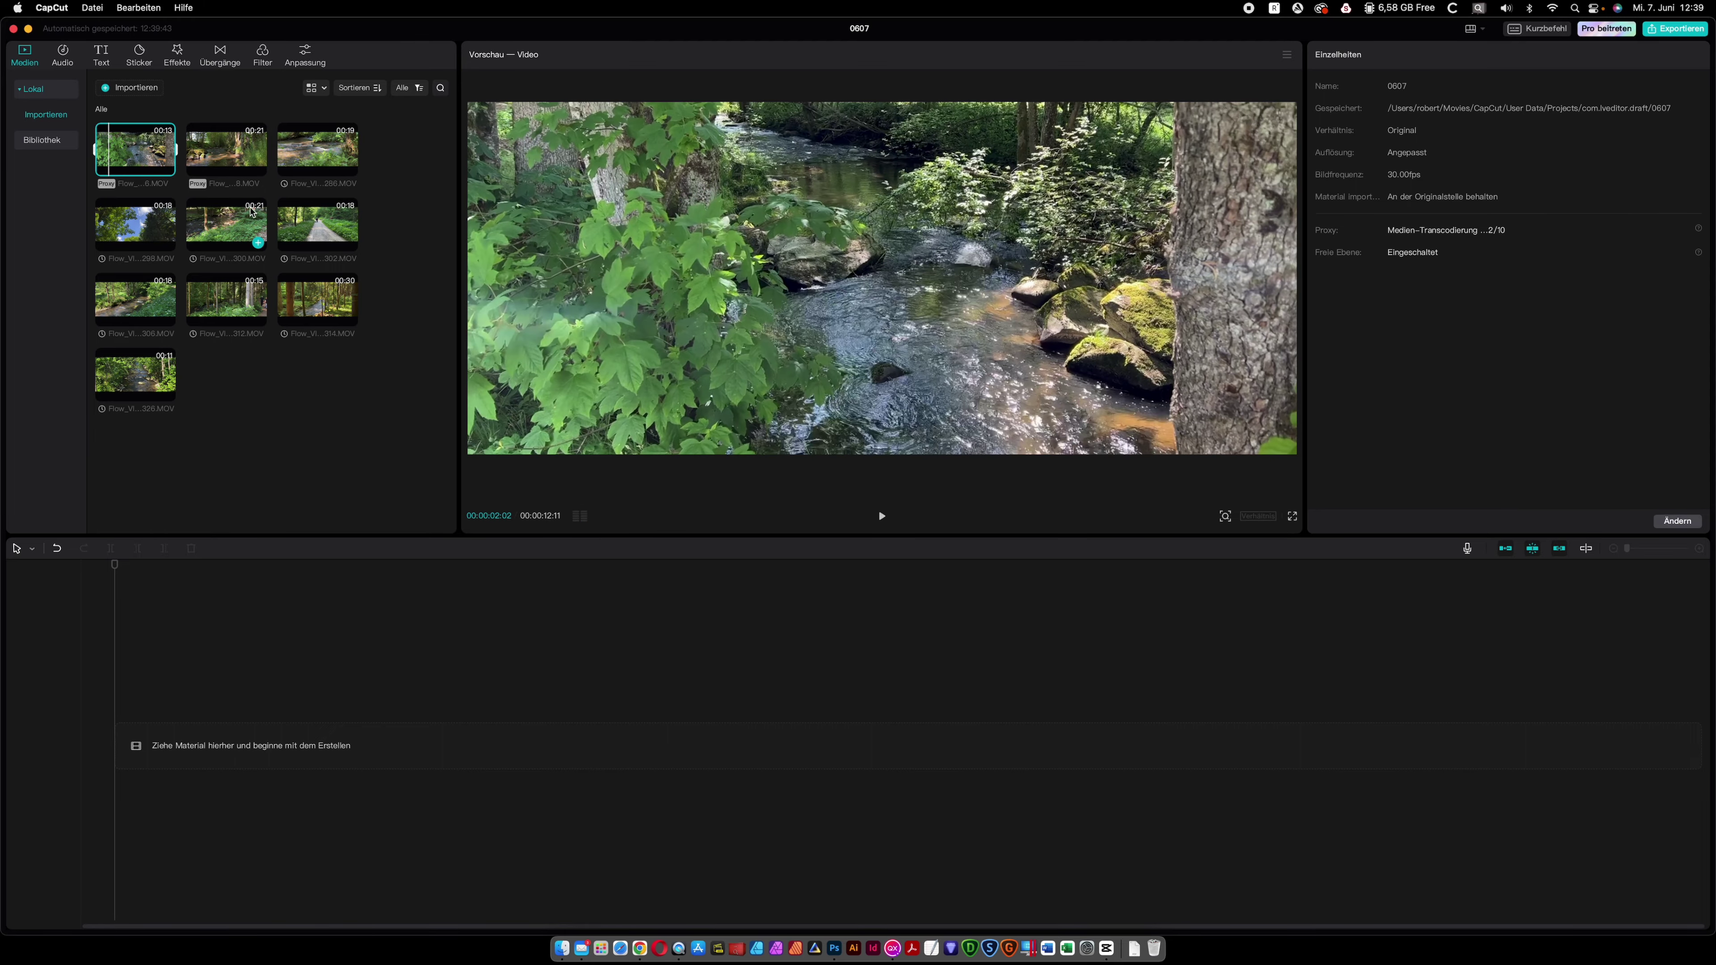
{"action": "left_click_drag", "start_coordinate": [135, 147], "coordinate": [289, 760]}
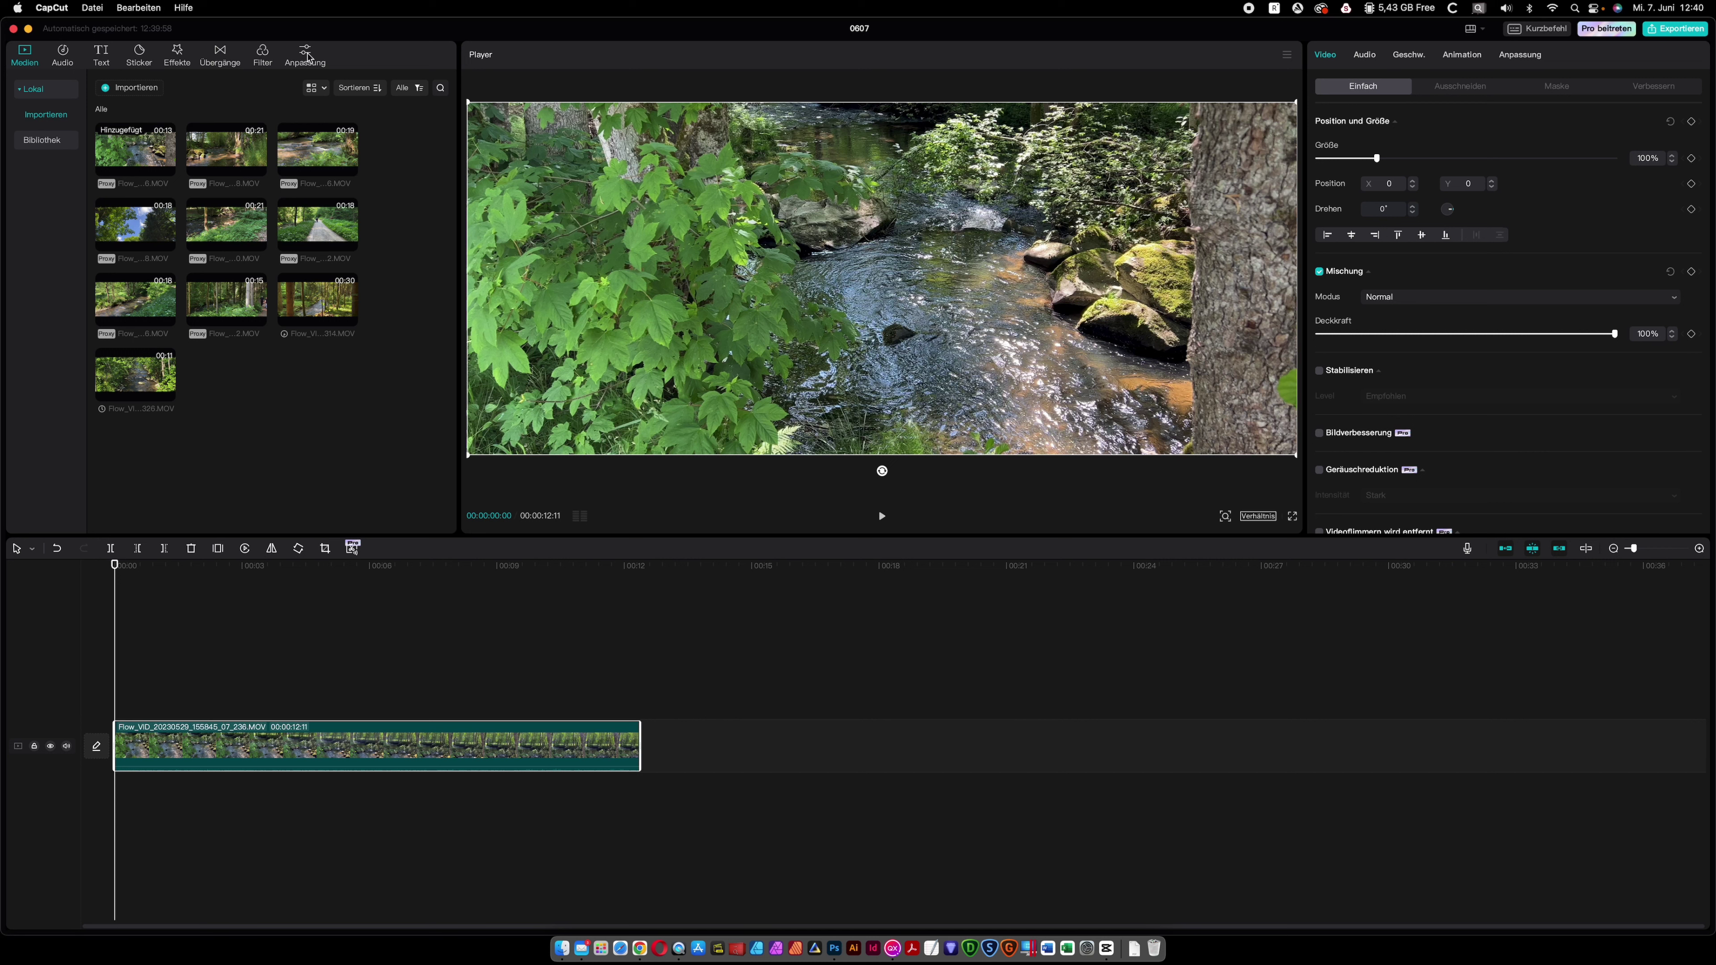
Import the five .cube LUT files, Forest through Vintage Film Summer, from the desktop folder EditorsKeys Cinematic Lut Pack.
{"action": "left_click", "coordinate": [306, 55]}
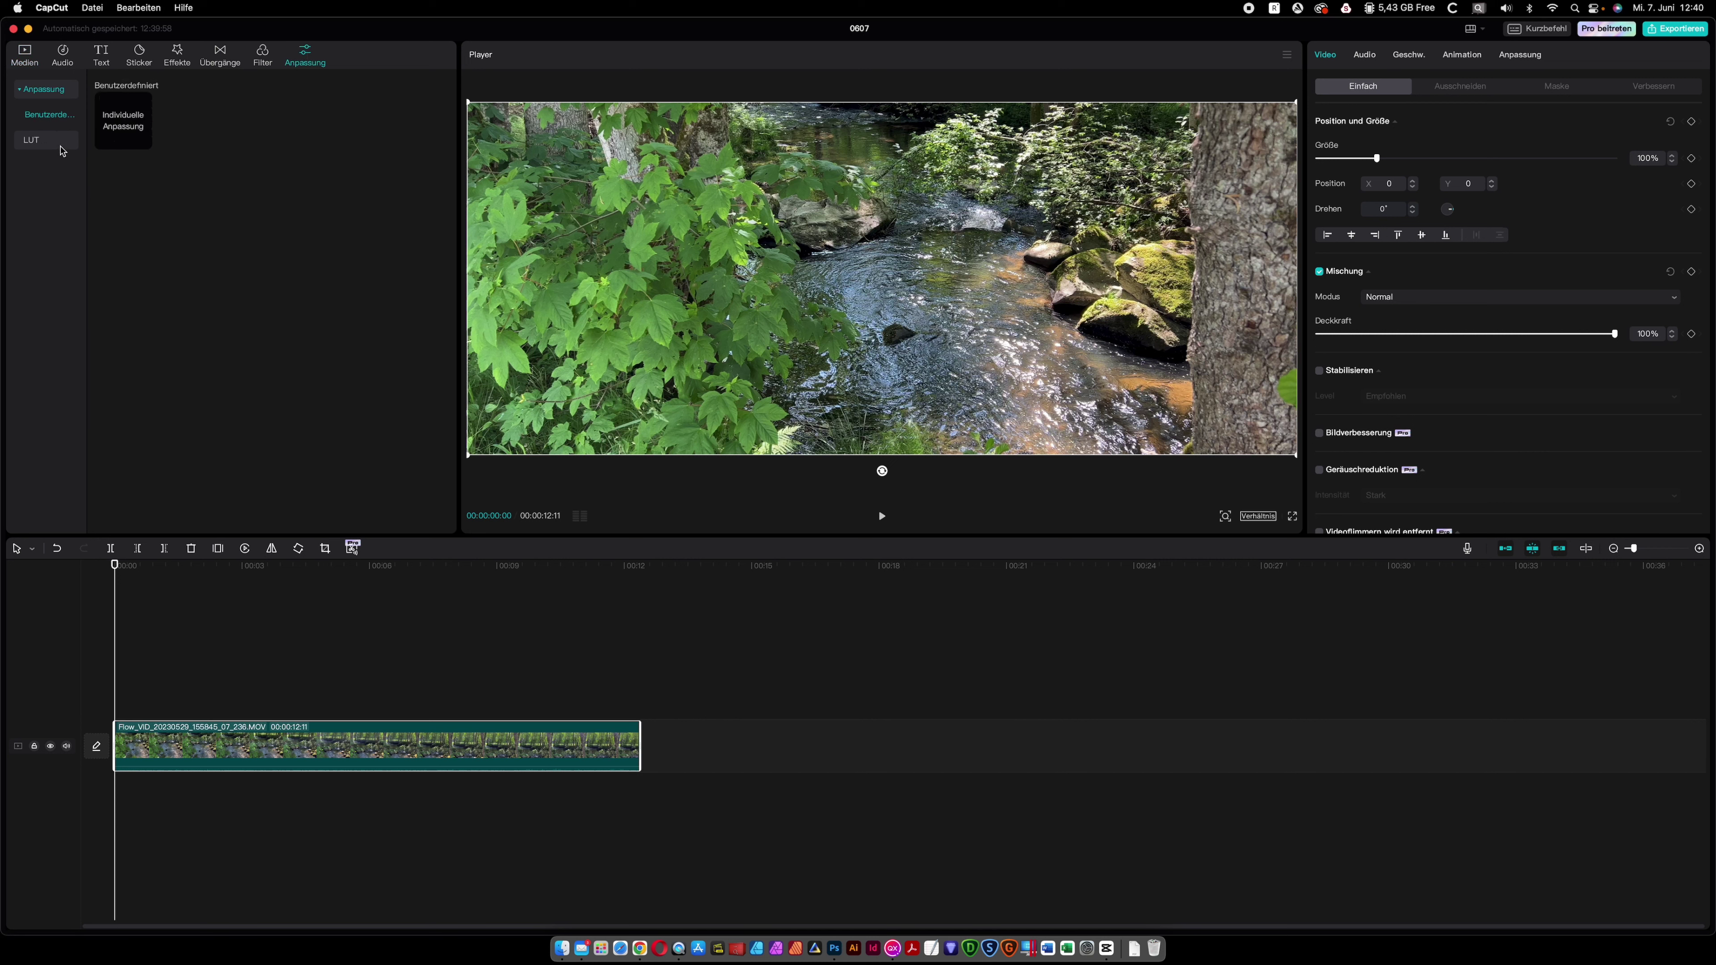
{"action": "left_click", "coordinate": [48, 144]}
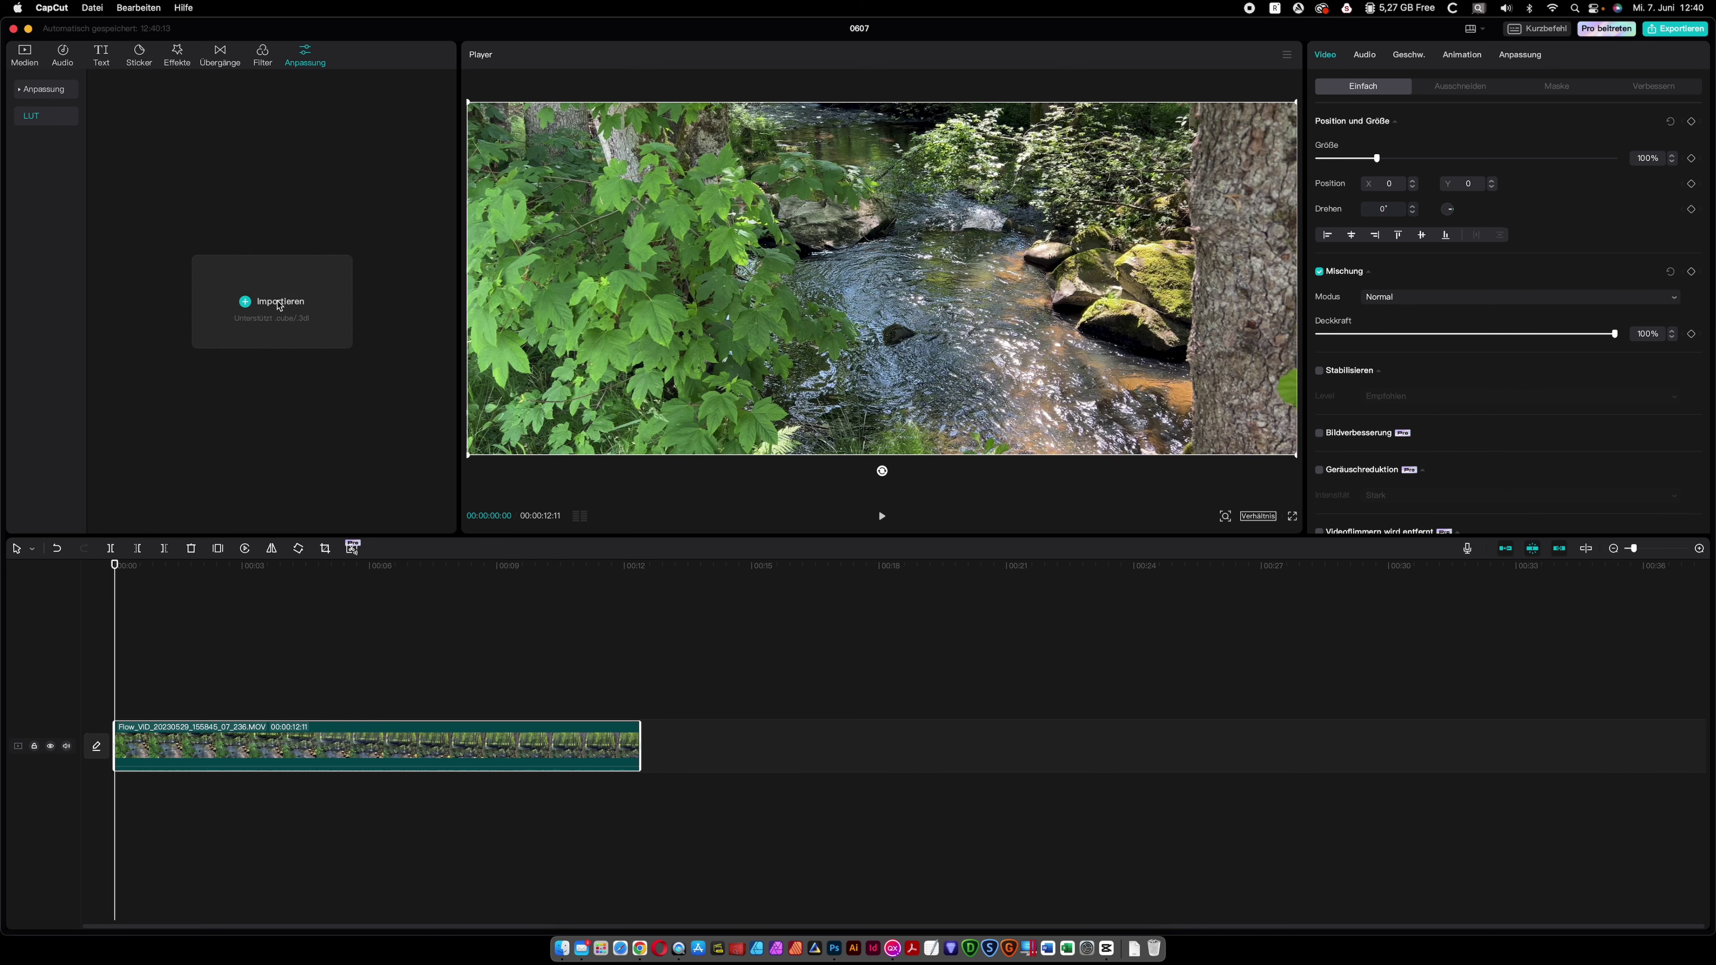
{"action": "left_click", "coordinate": [279, 305]}
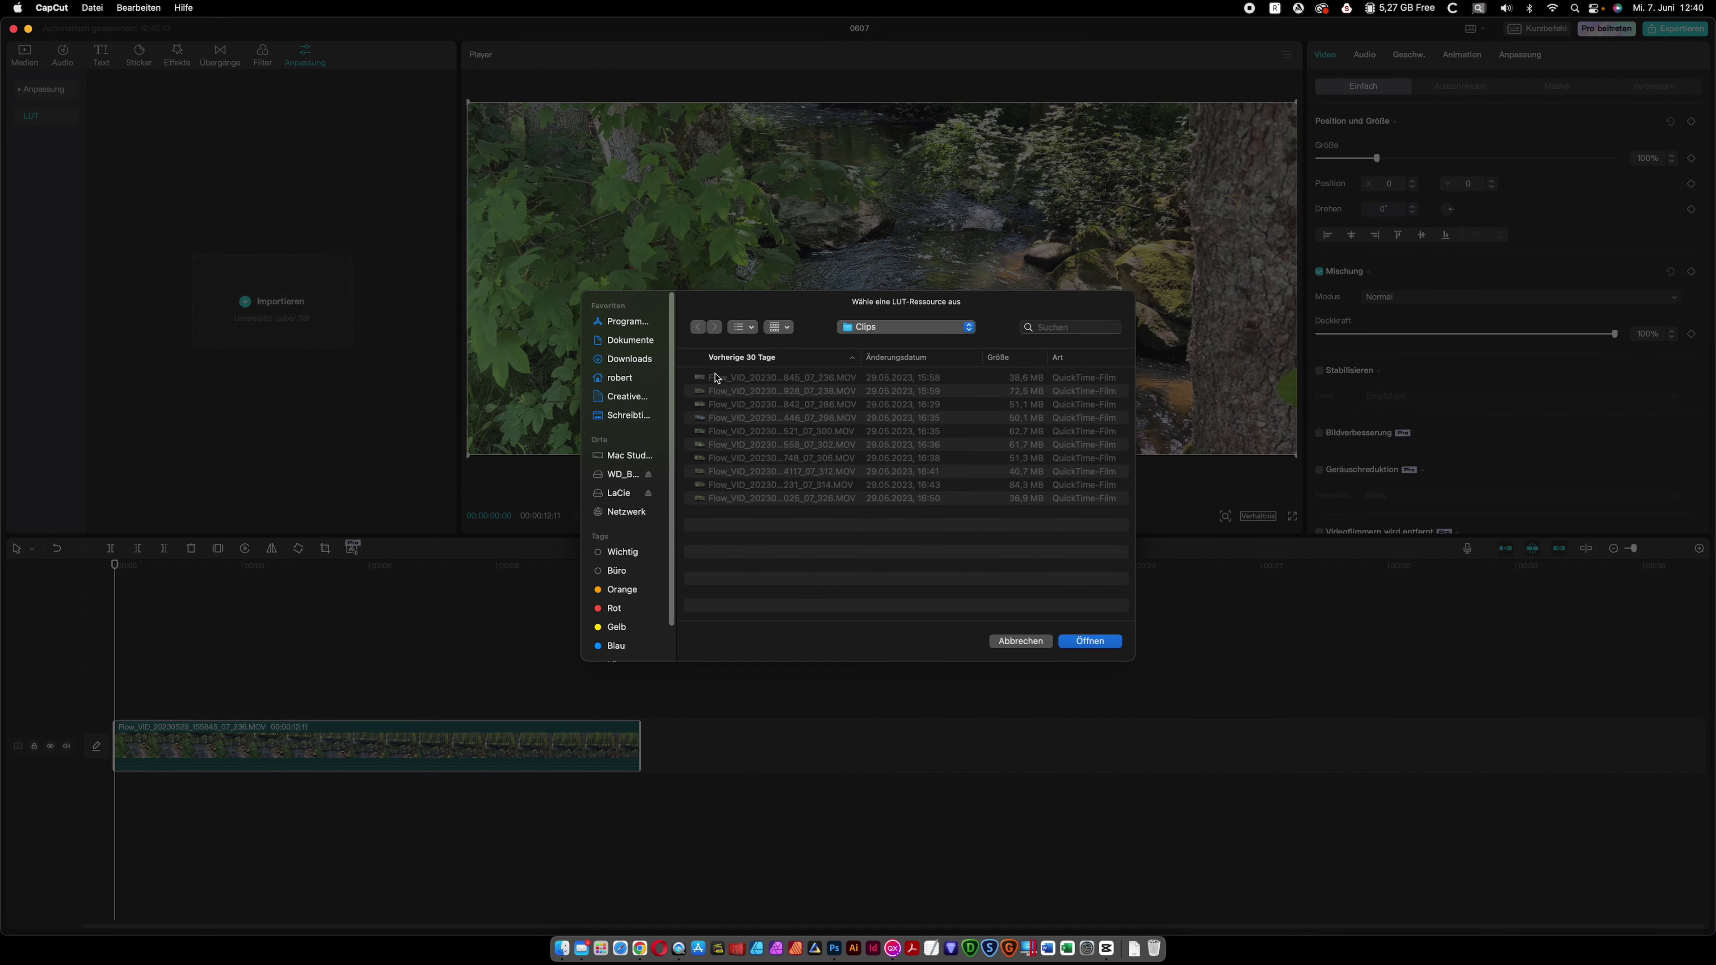
{"action": "left_click", "coordinate": [629, 415]}
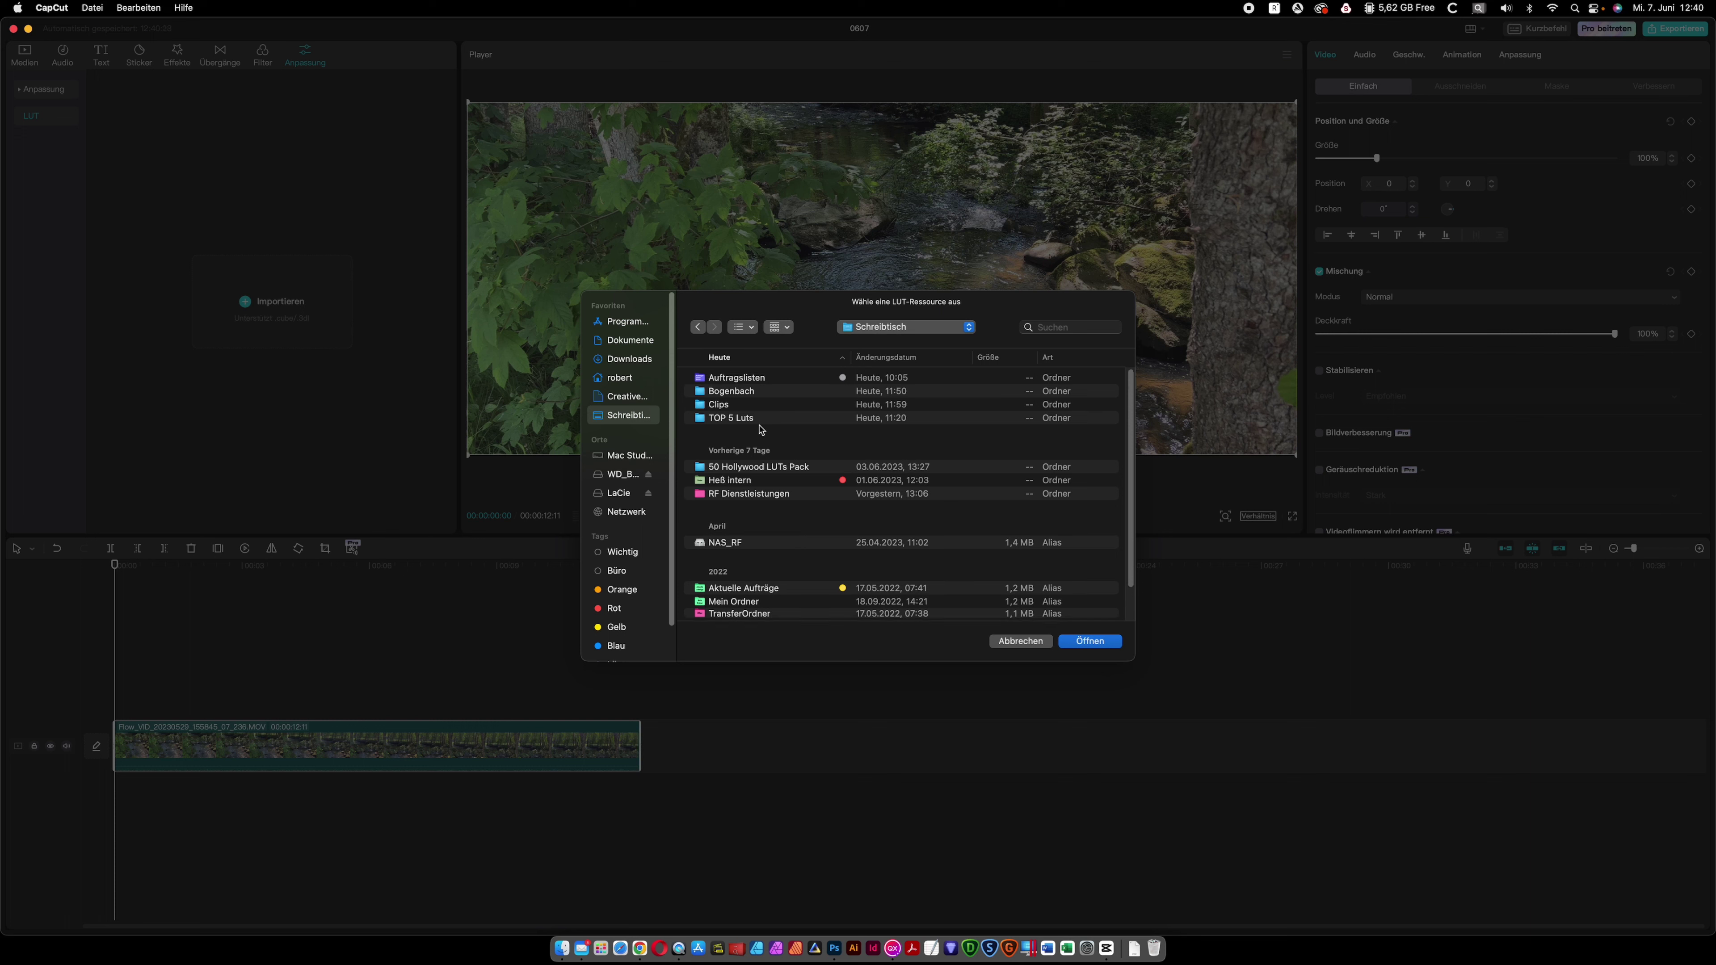
{"action": "scroll", "coordinate": [800, 548], "scroll_direction": "down", "scroll_amount": 3}
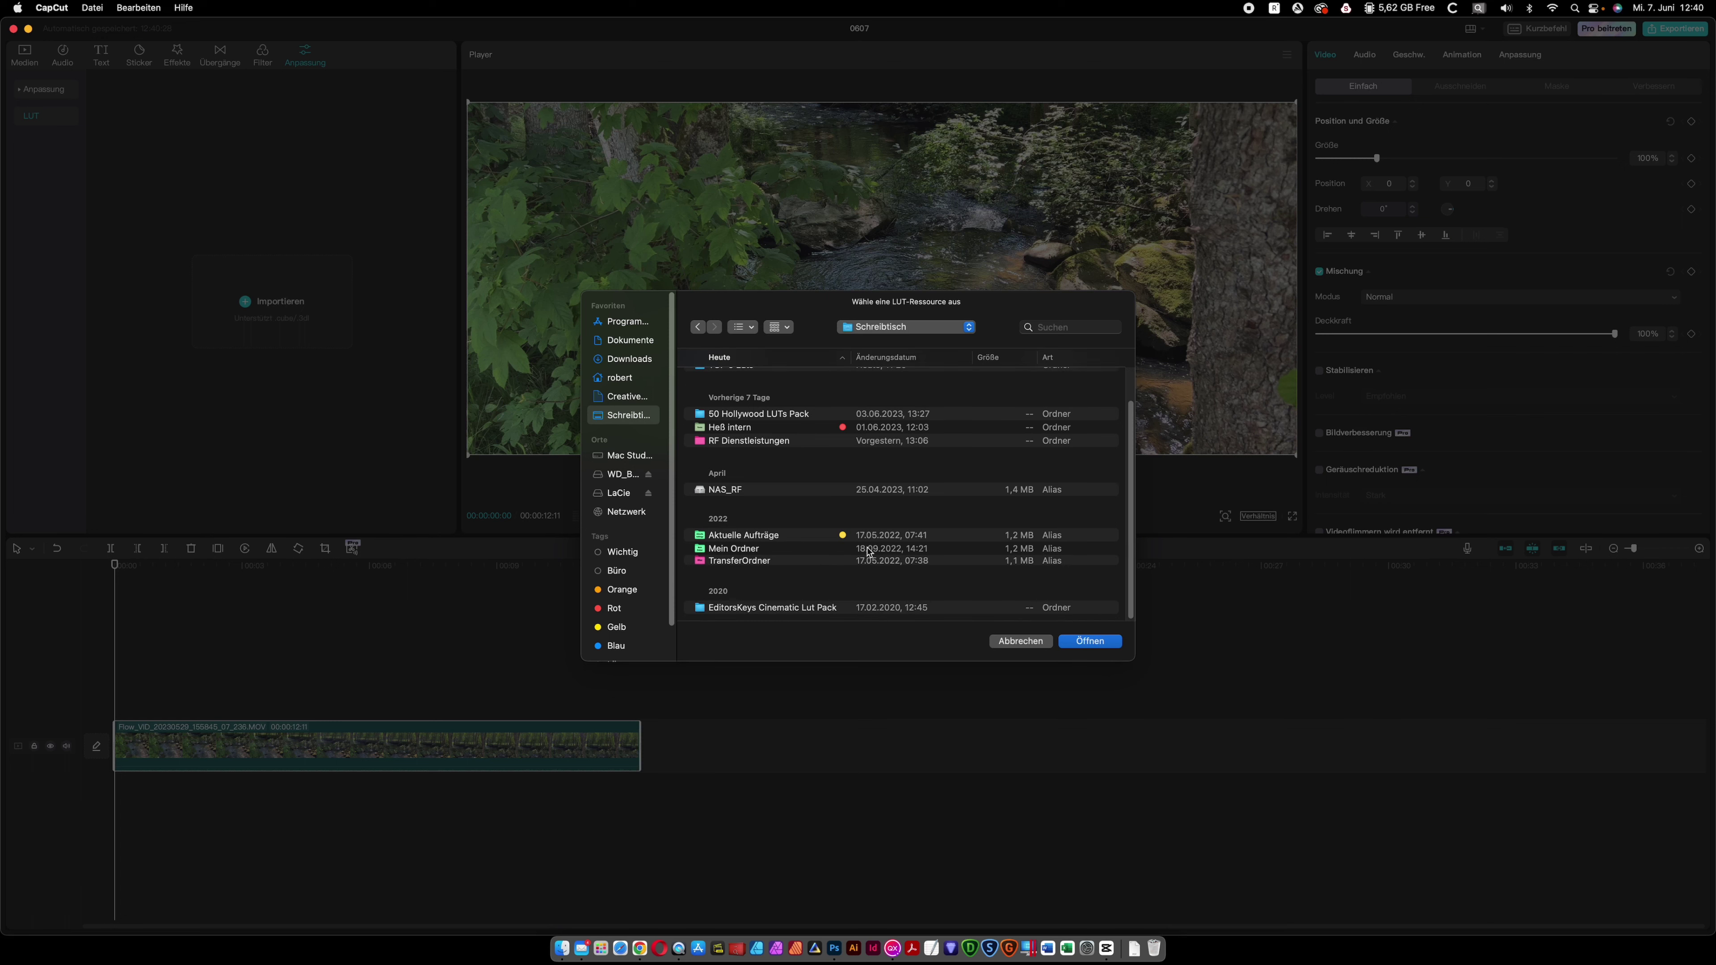
{"action": "left_click", "coordinate": [728, 610]}
{"action": "double_click", "coordinate": [728, 610]}
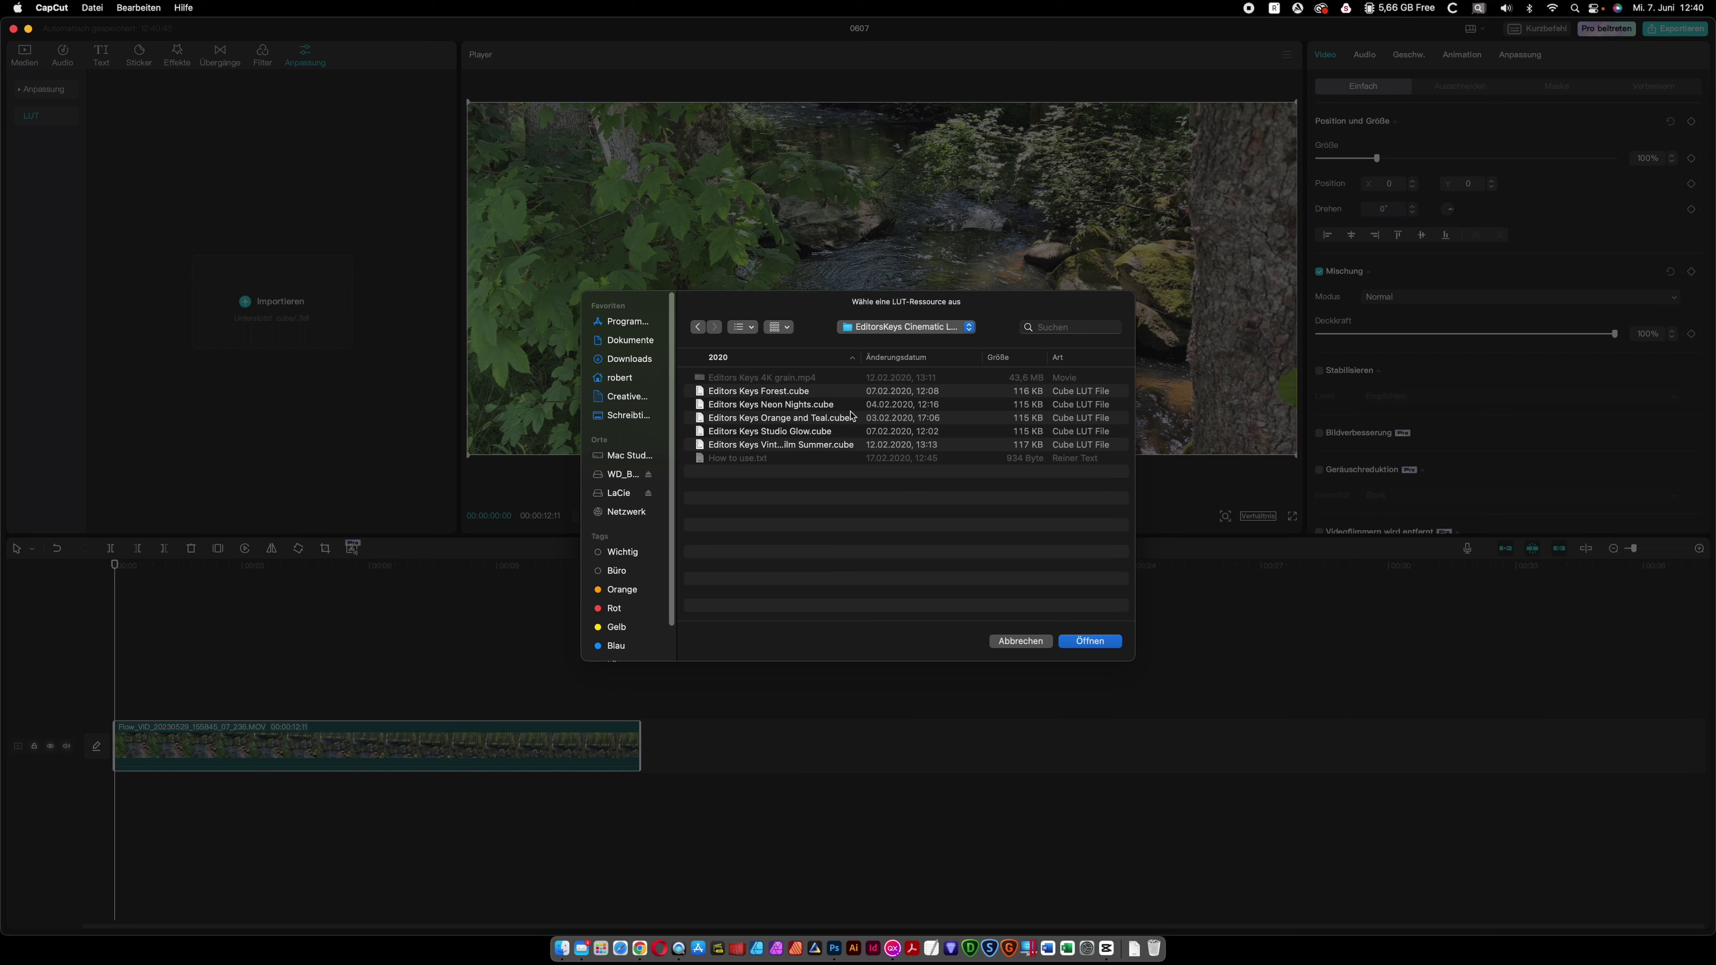
{"action": "left_click", "coordinate": [714, 392]}
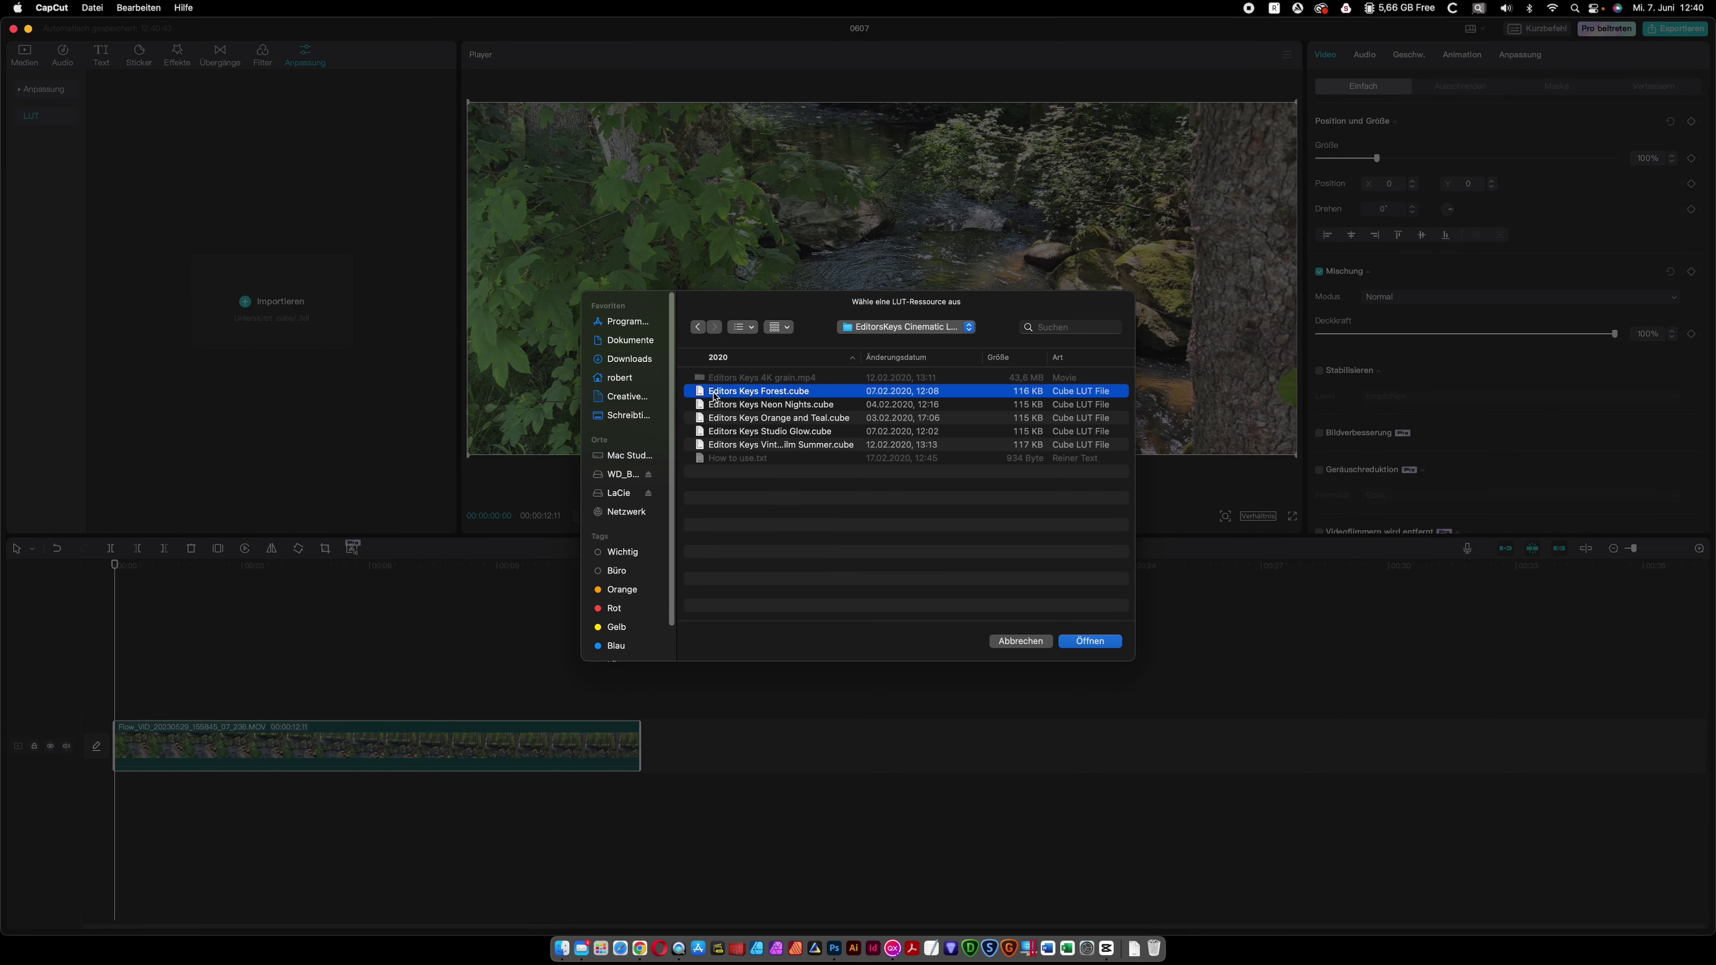
{"action": "left_click", "coordinate": [754, 446], "text": "shift"}
{"action": "left_click", "coordinate": [1104, 641]}
Preview the Forest, Neon Nights, Orange and Teal, Studio Glow and Summer LUTs on the stream clip, ending on Forest.
{"action": "mouse_move", "coordinate": [151, 154]}
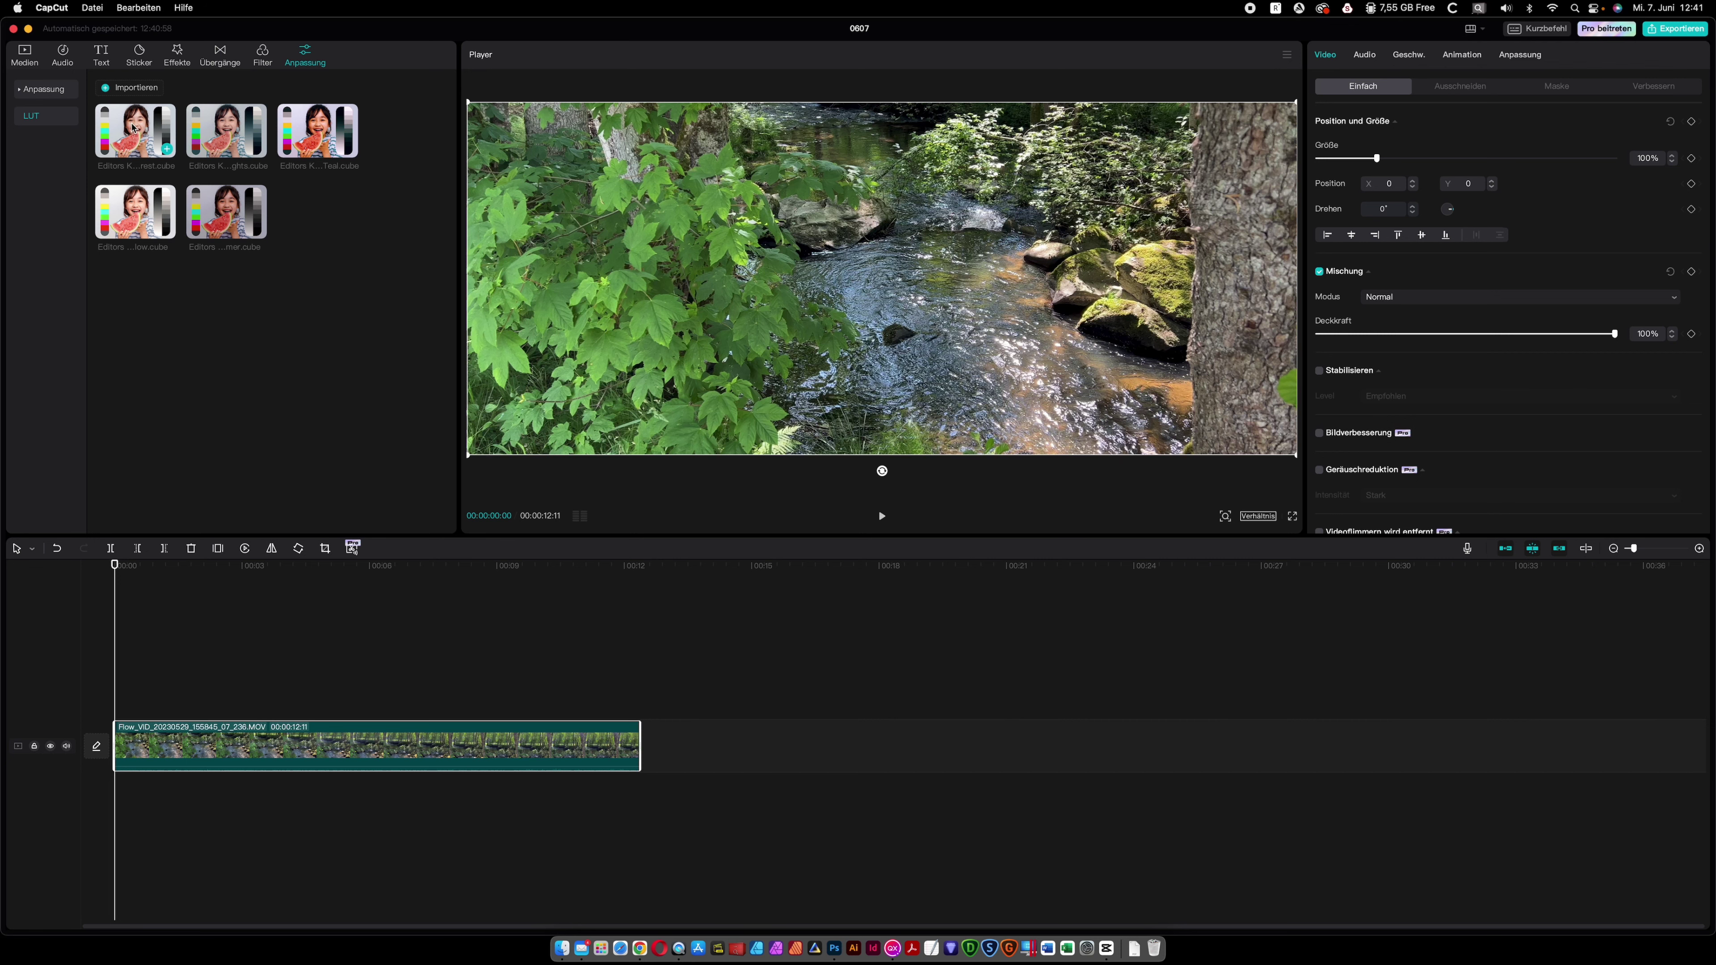
{"action": "left_click", "coordinate": [134, 128]}
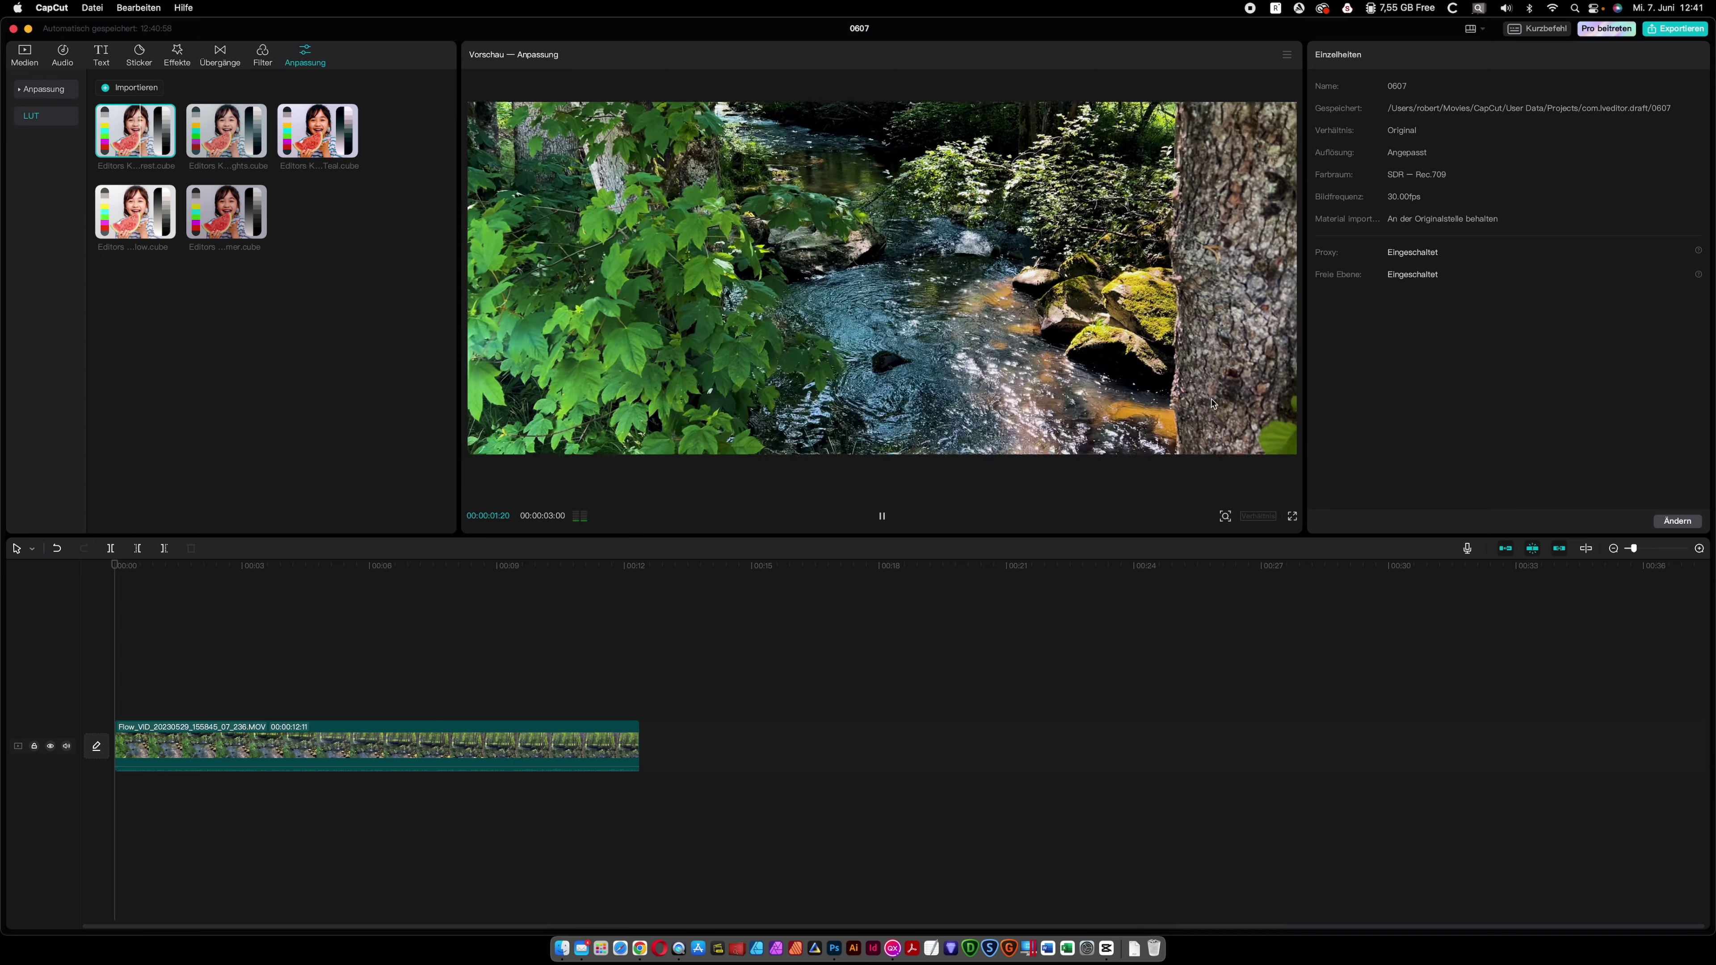
{"action": "mouse_move", "coordinate": [162, 145]}
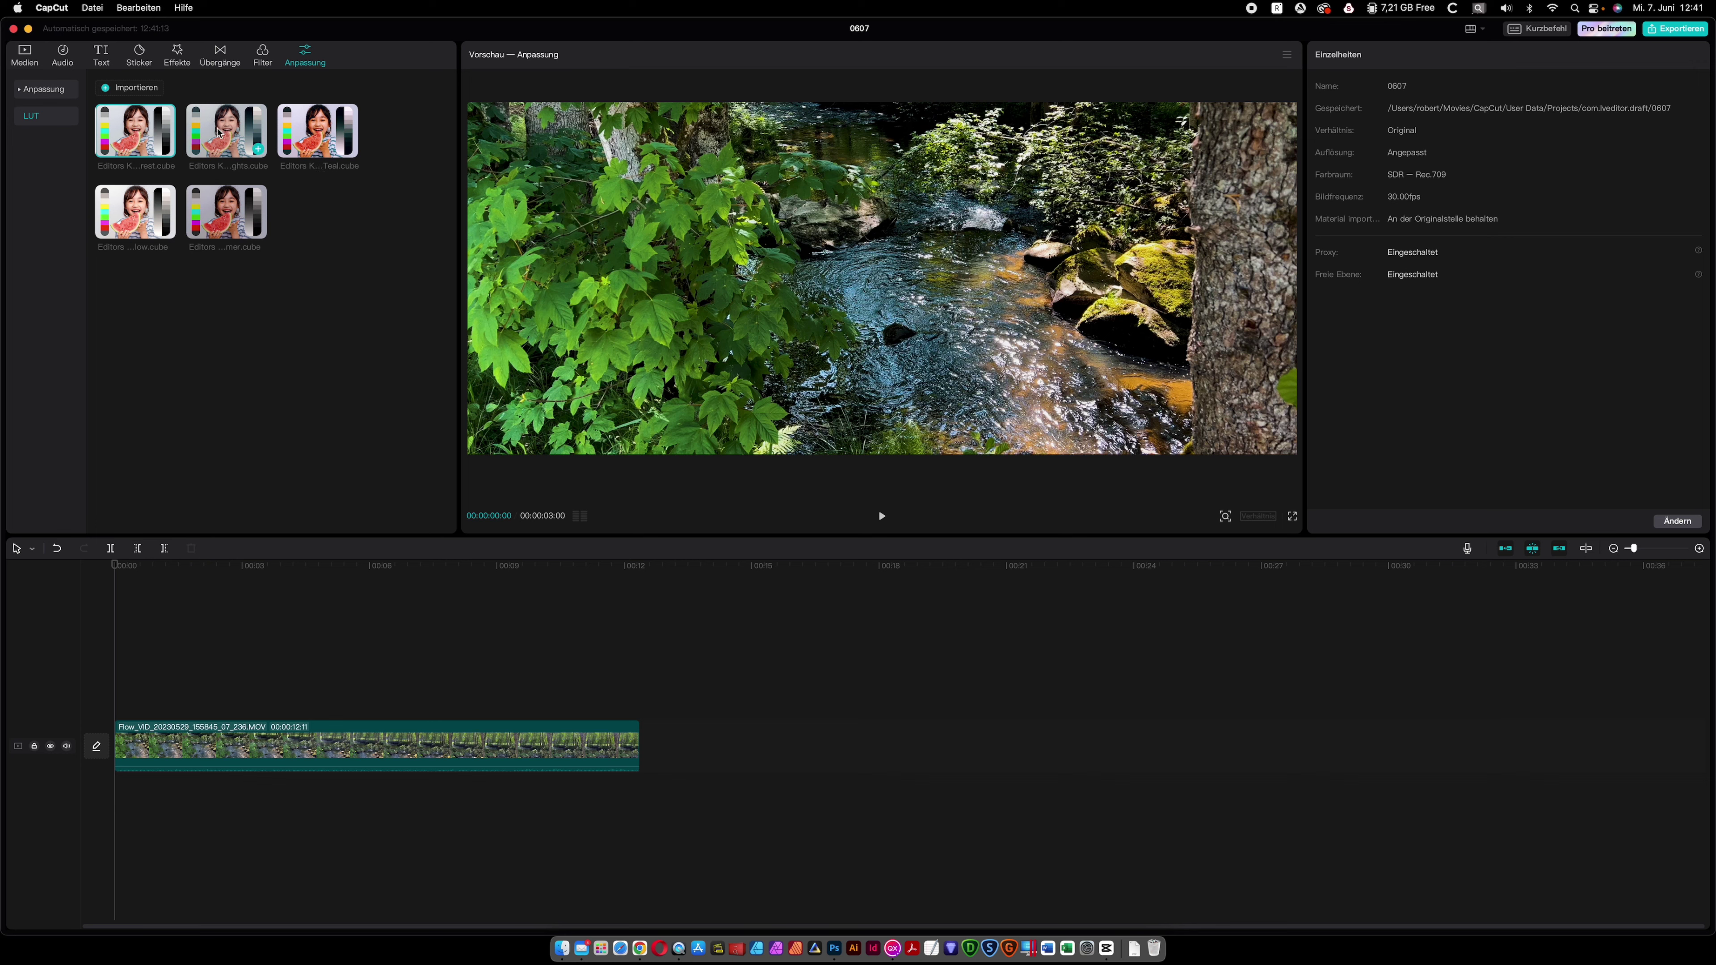
{"action": "mouse_move", "coordinate": [231, 234]}
{"action": "left_click", "coordinate": [227, 132]}
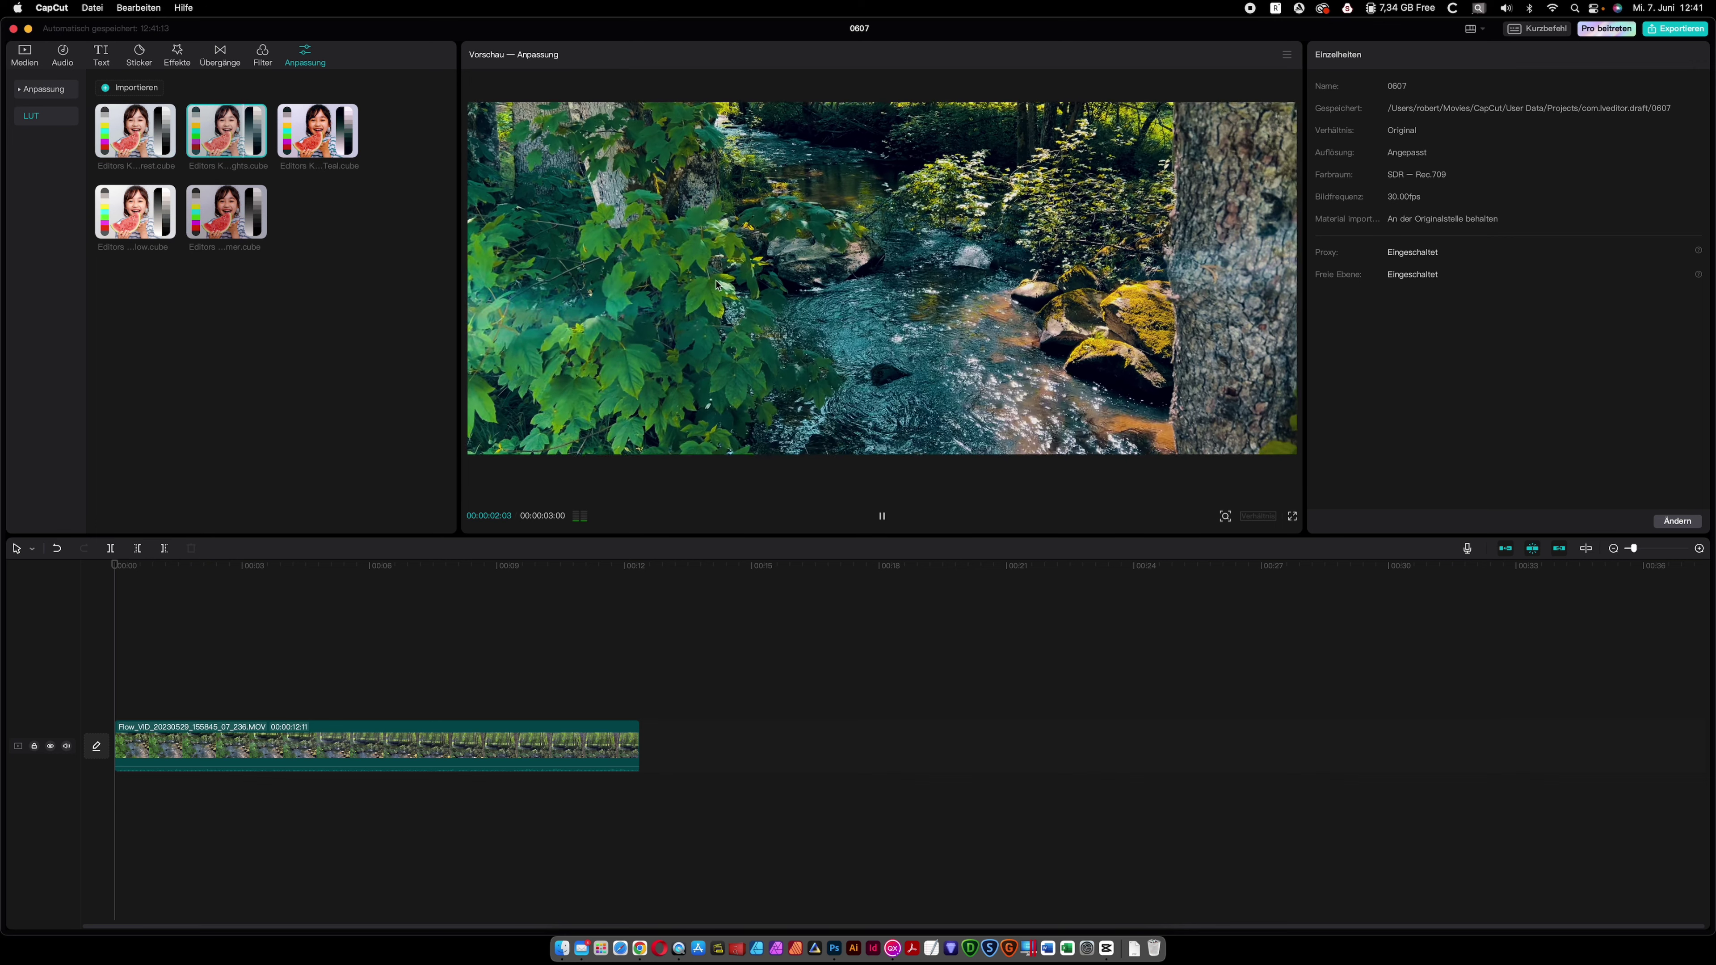
{"action": "left_click", "coordinate": [349, 149]}
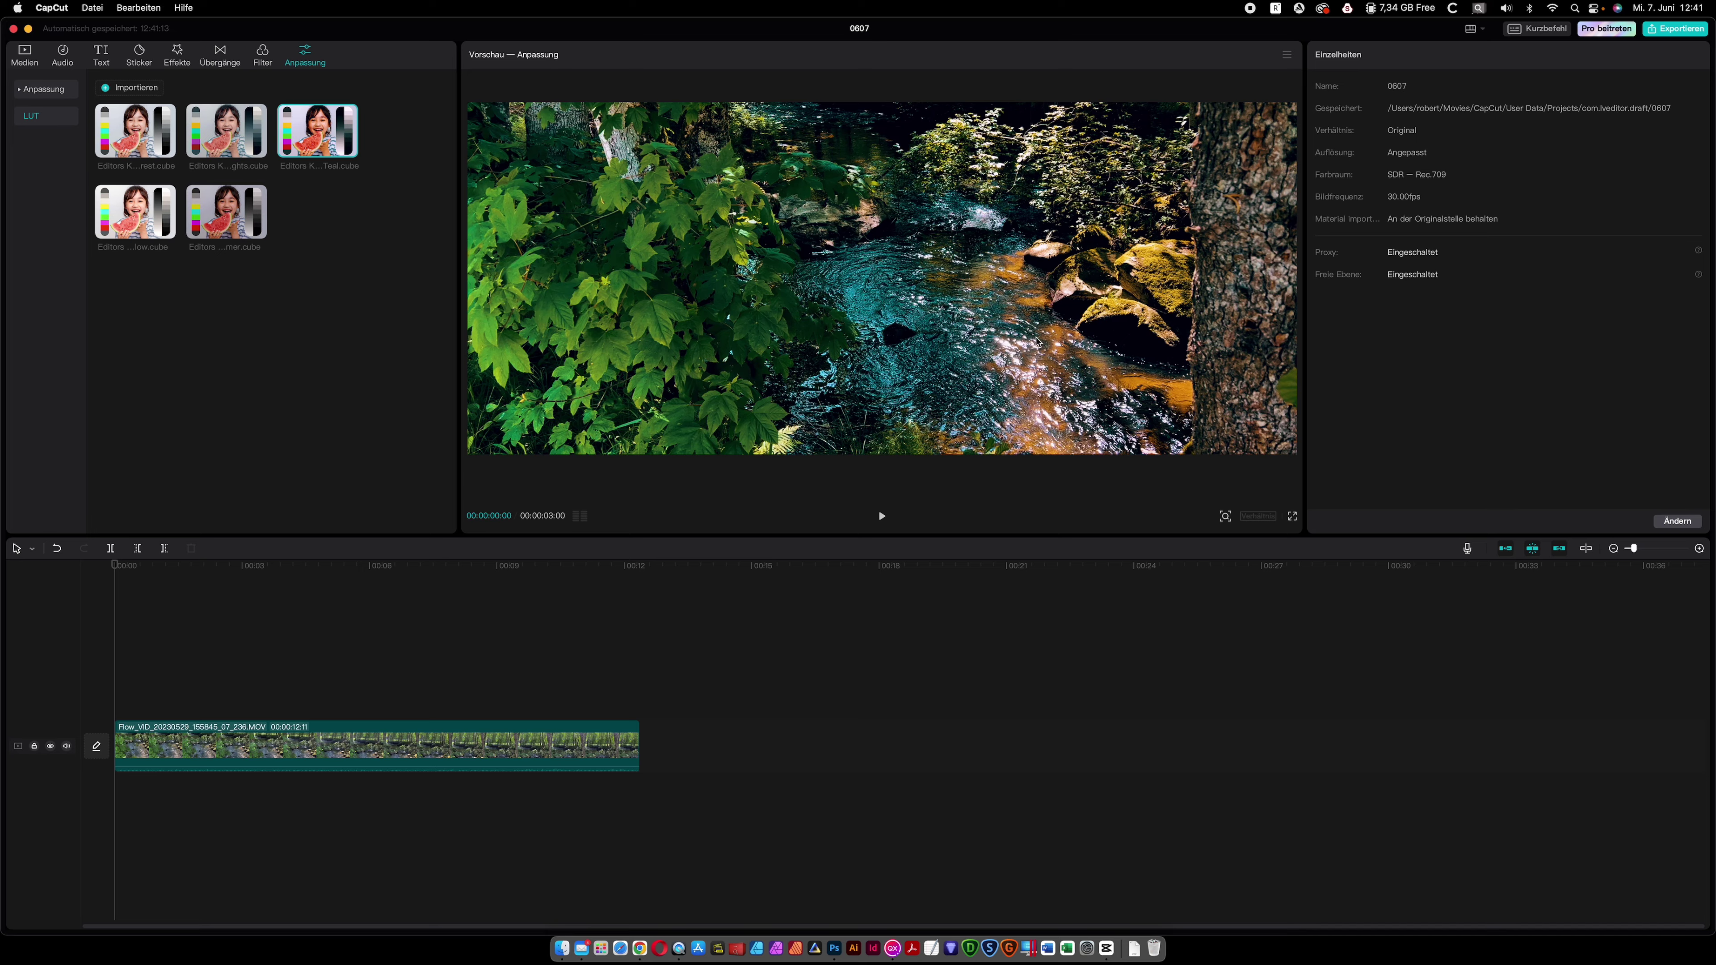
{"action": "left_click", "coordinate": [134, 210]}
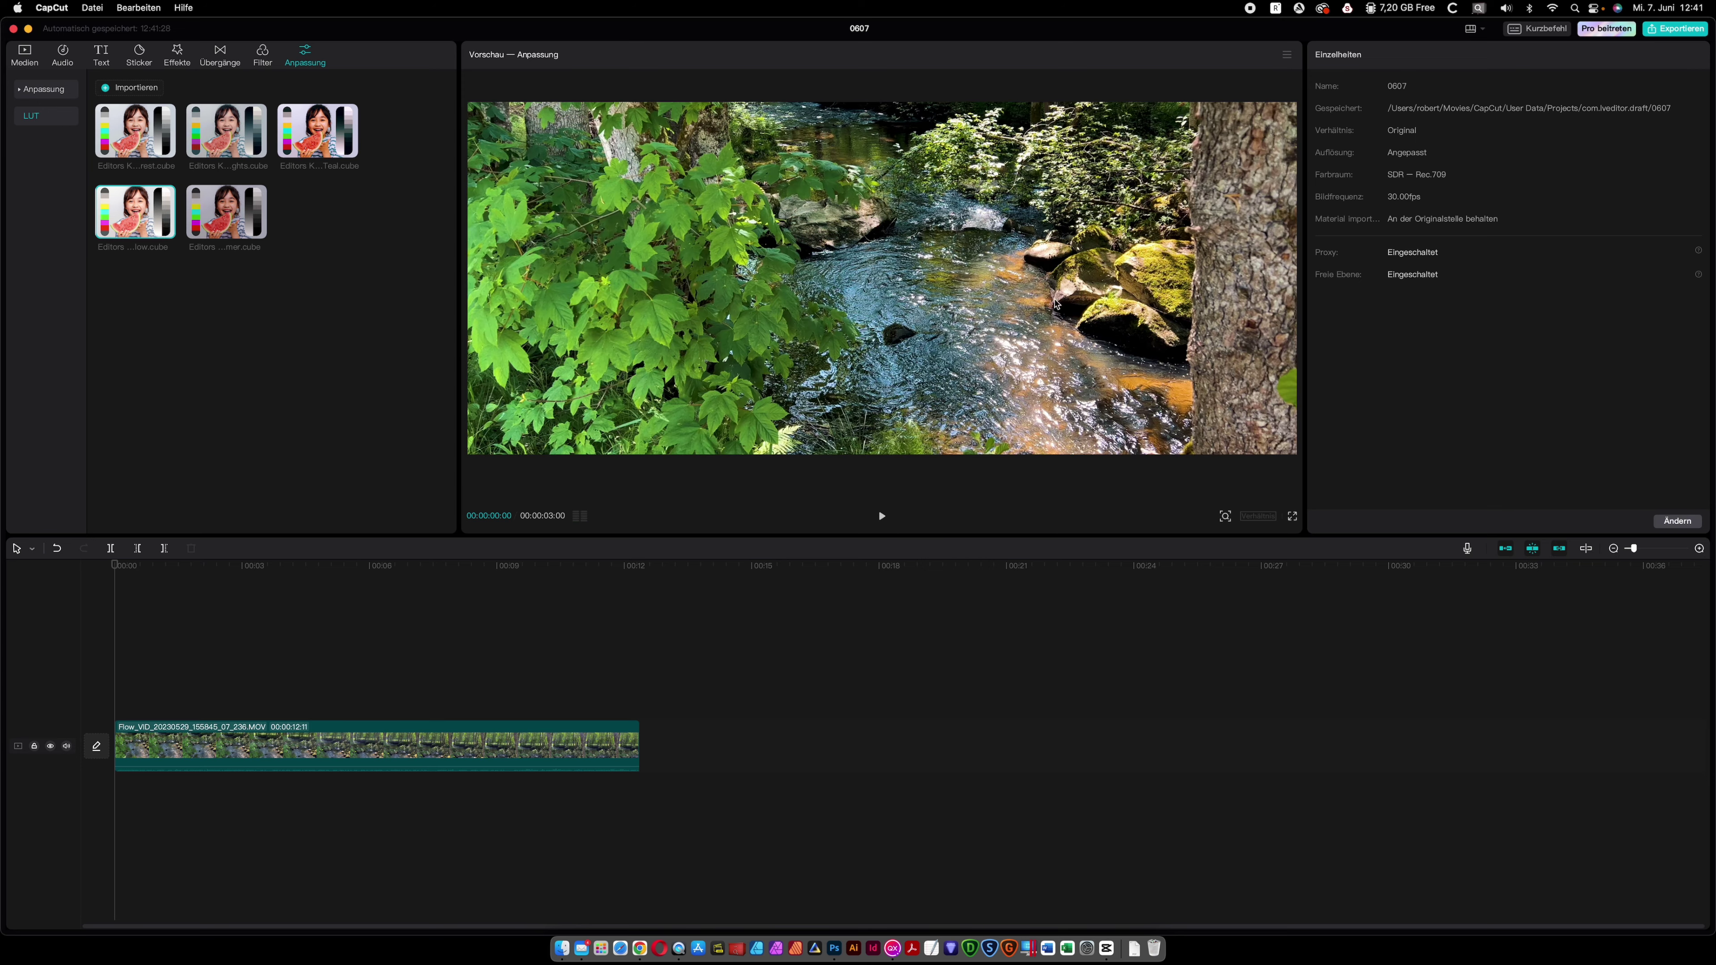
{"action": "left_click", "coordinate": [226, 211]}
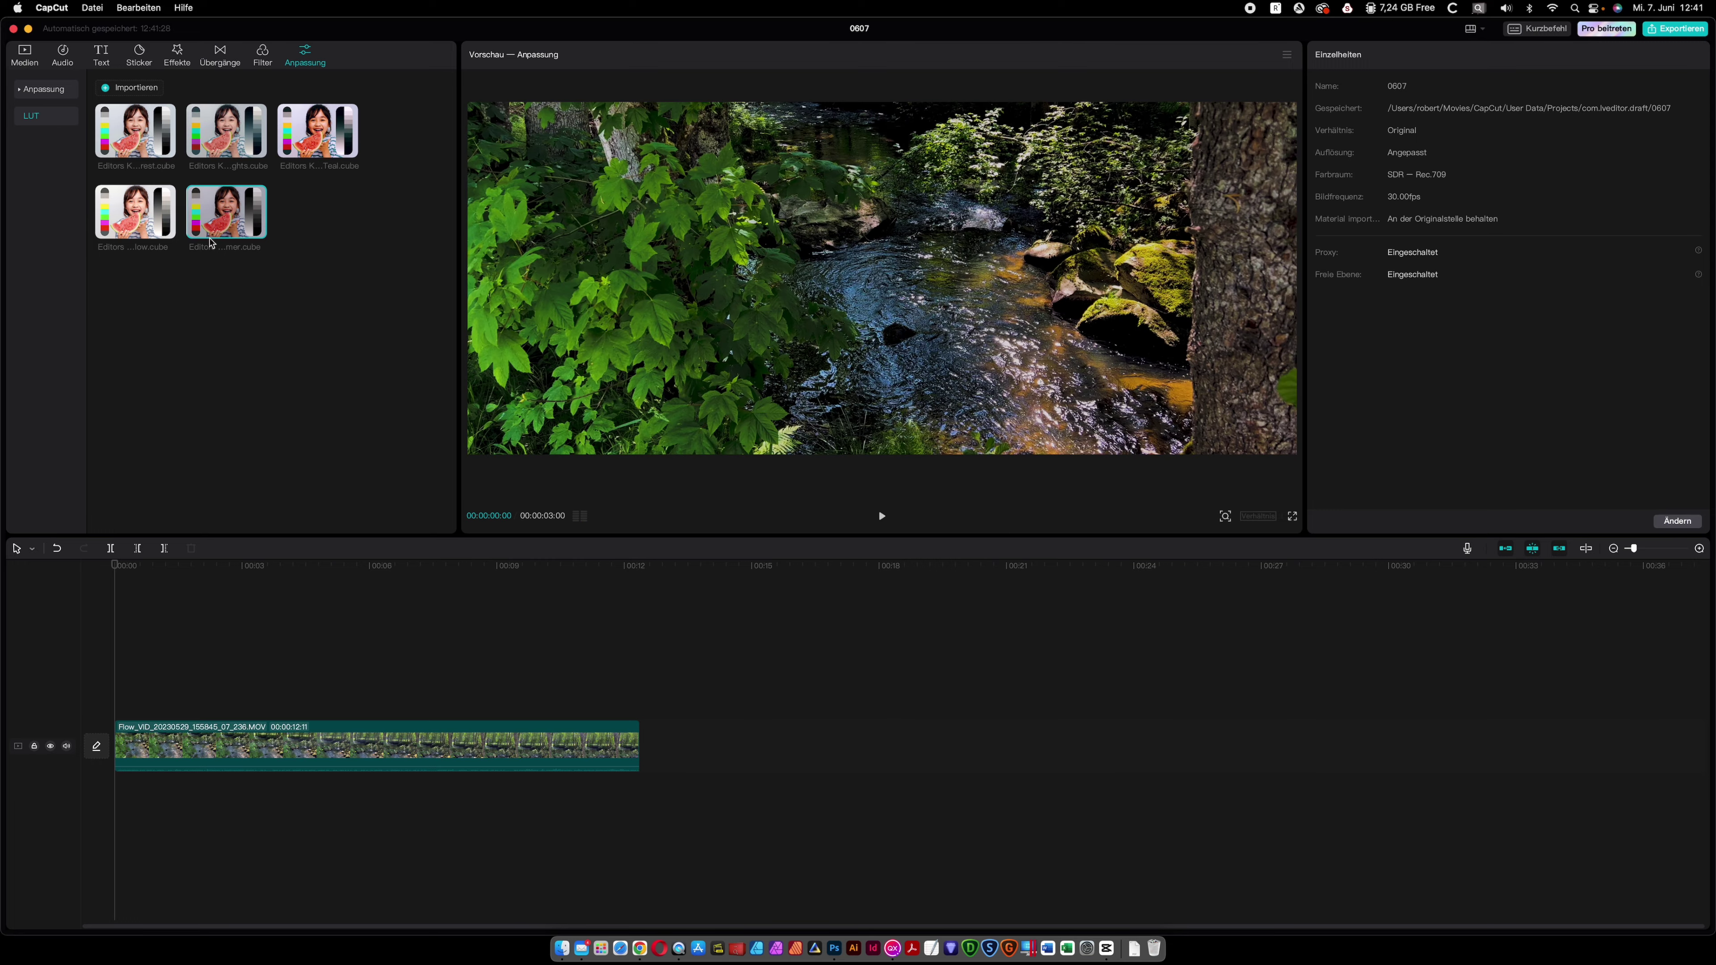
{"action": "left_click", "coordinate": [136, 148]}
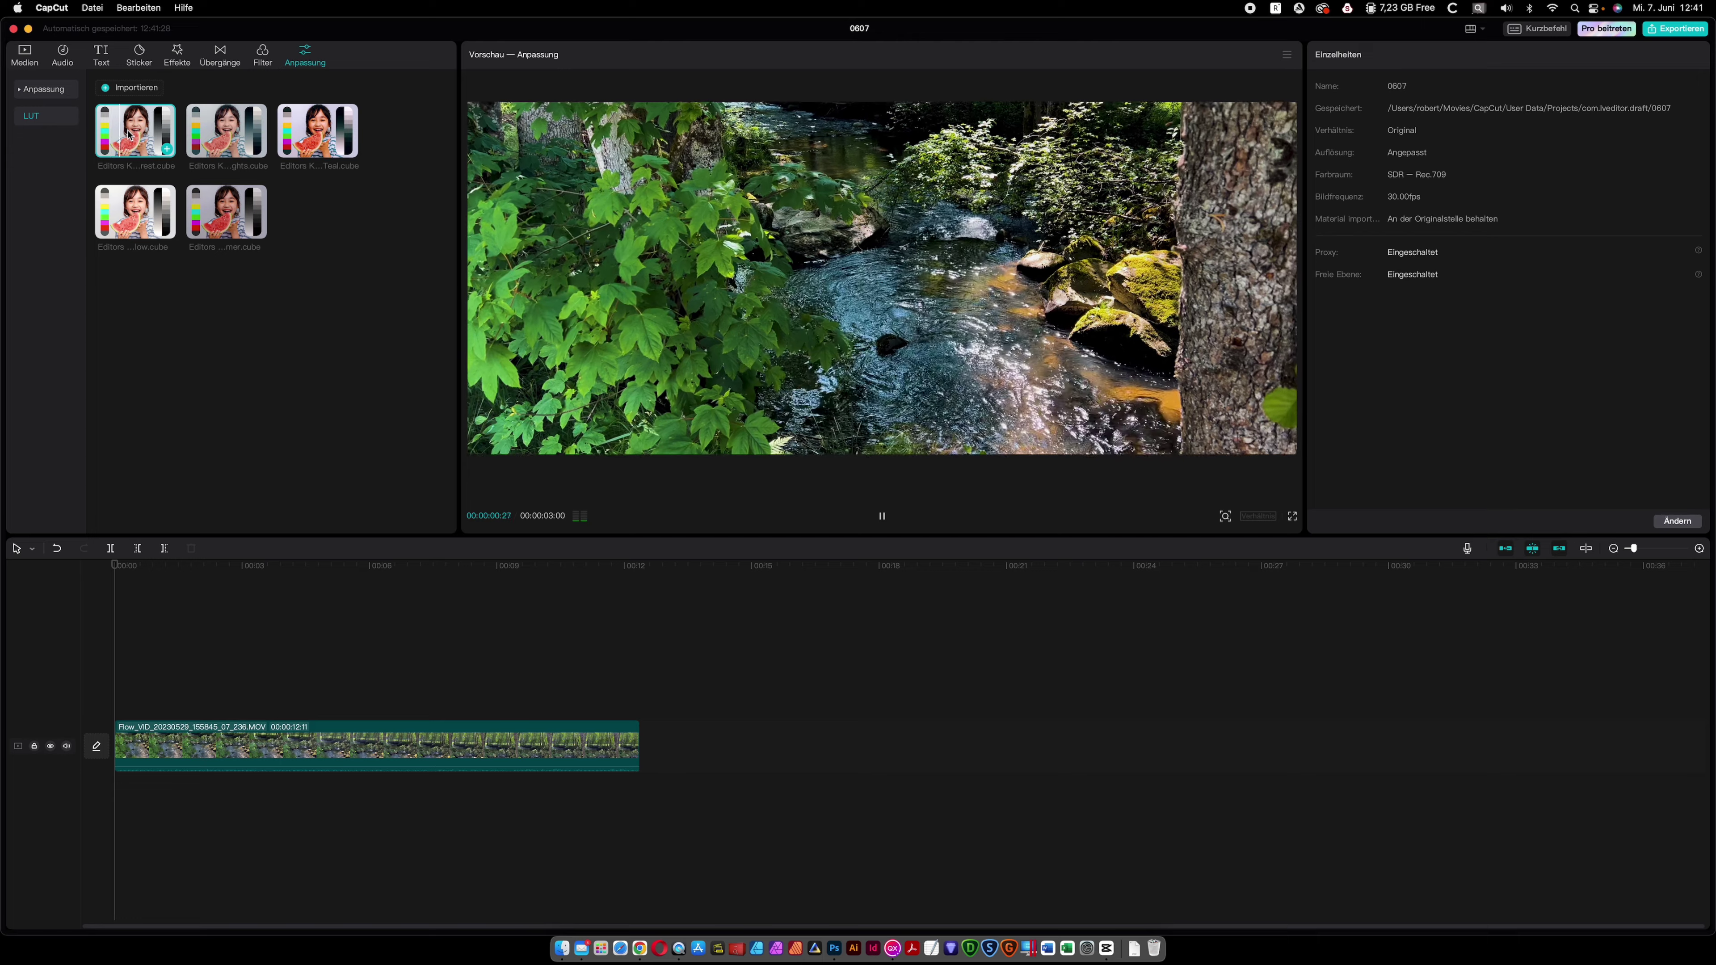